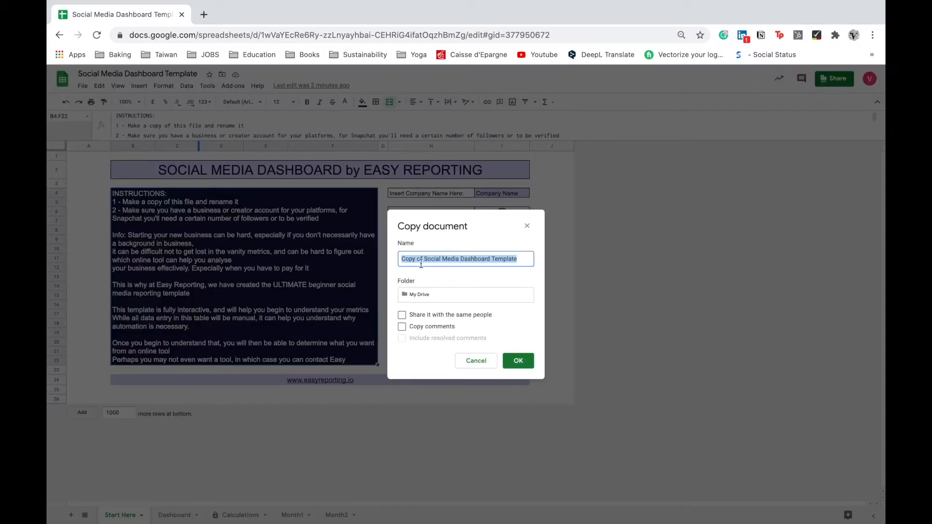
Name the copy 'Social Media Dashboard - Easy Reporting', keep it in My Drive, and create it.
left_click(427, 258)
left_click_drag(427, 259, 394, 262)
key("BackSpace")
double_click(484, 261)
type("- Easy Reporting")
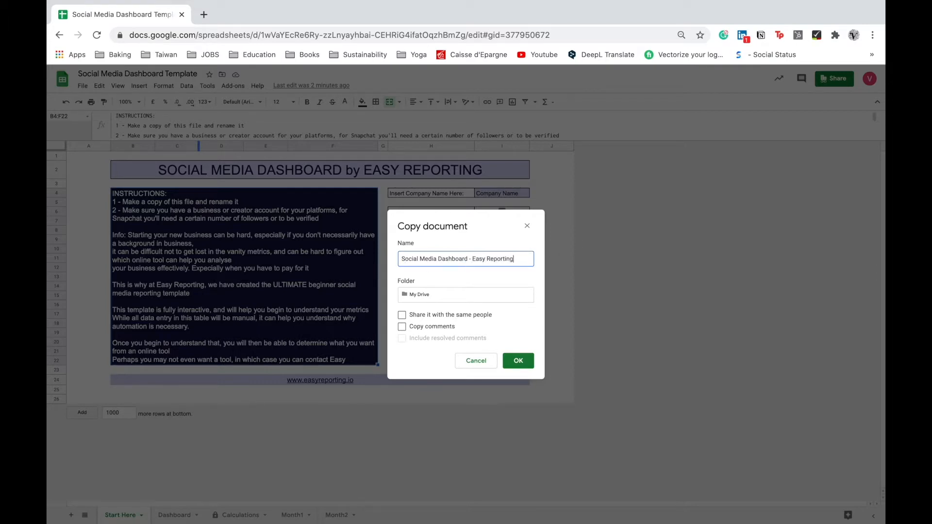
left_click(421, 296)
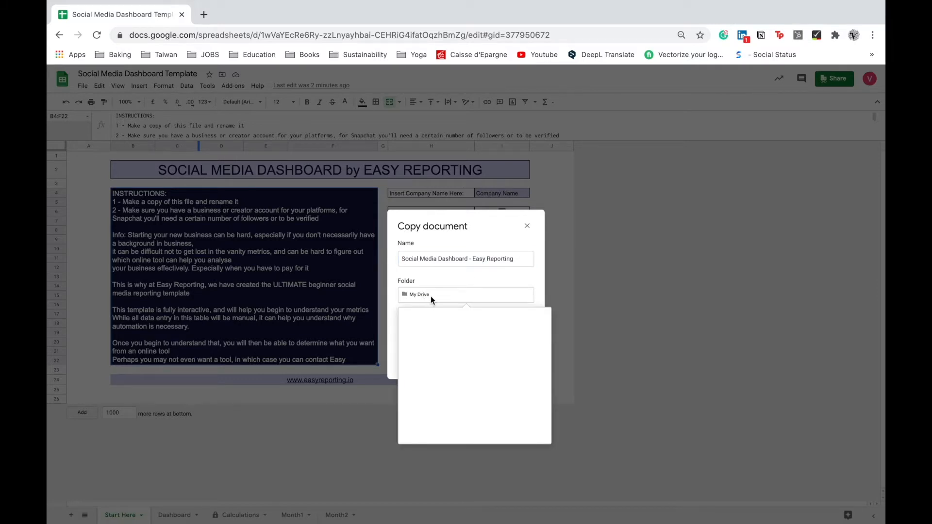
left_click(470, 270)
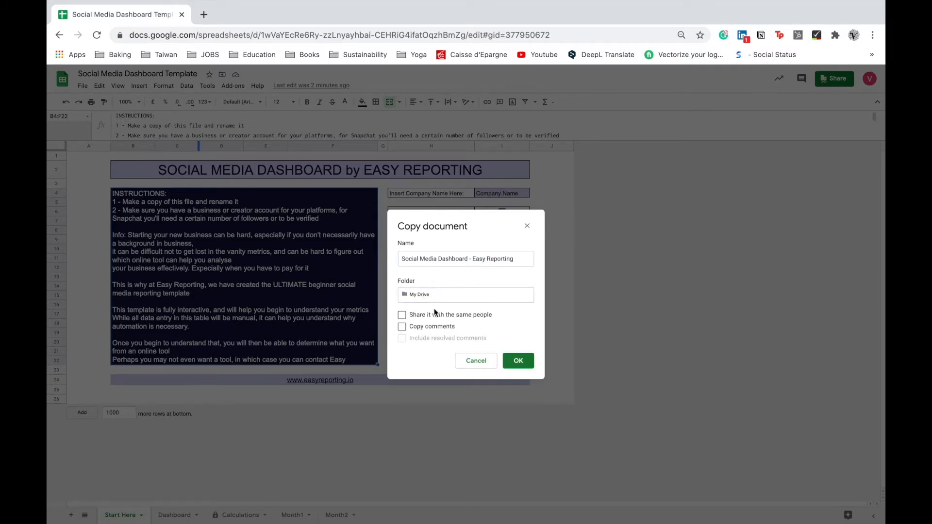
left_click(510, 362)
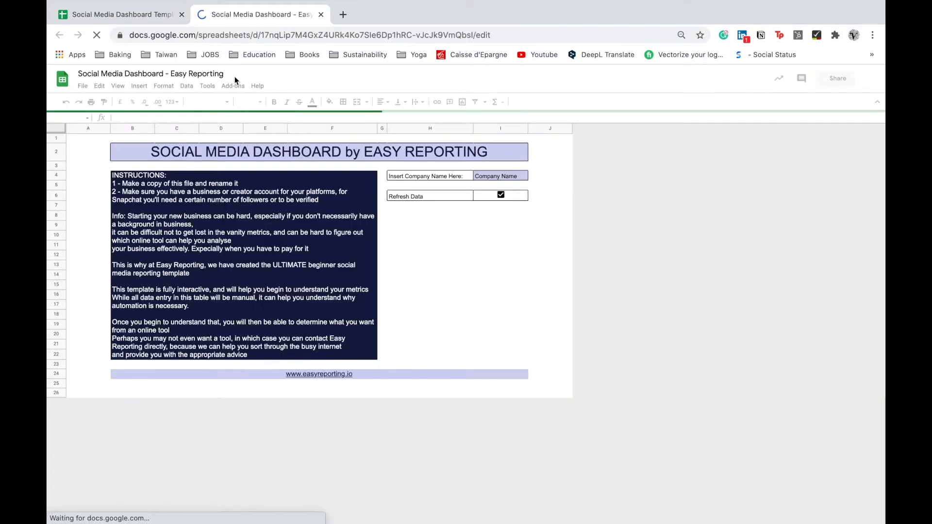
Close the original template tab and enter Easy Reporting as the company name on the Start Here sheet.
left_click(182, 14)
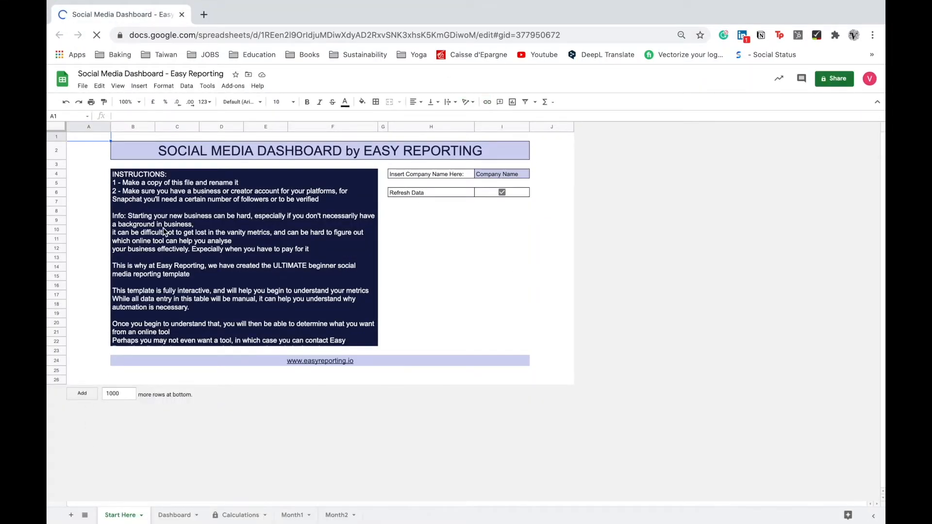
left_click(494, 178)
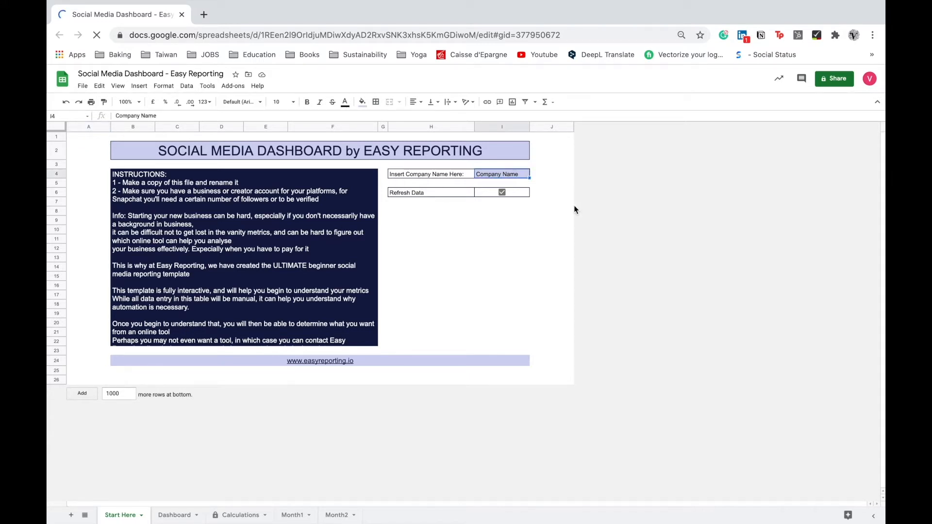
left_click(174, 515)
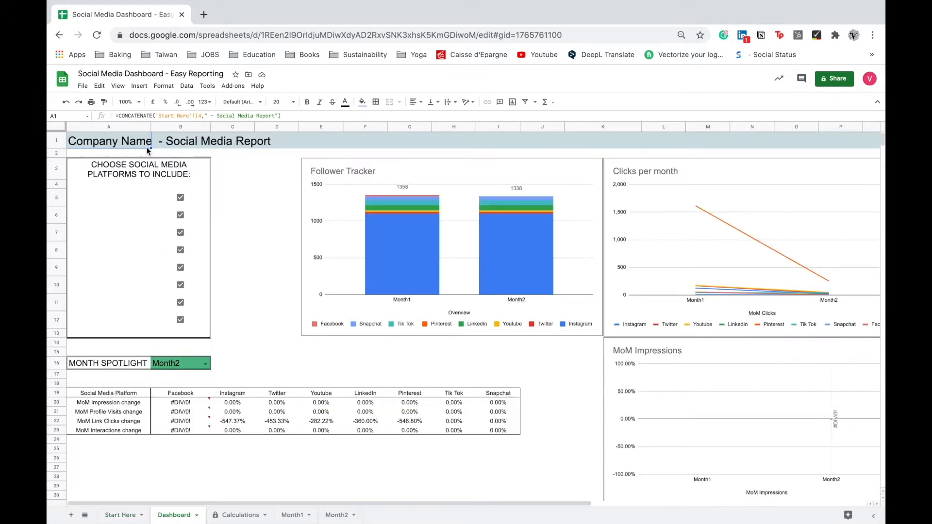
left_click(120, 515)
type("Easy Reporting")
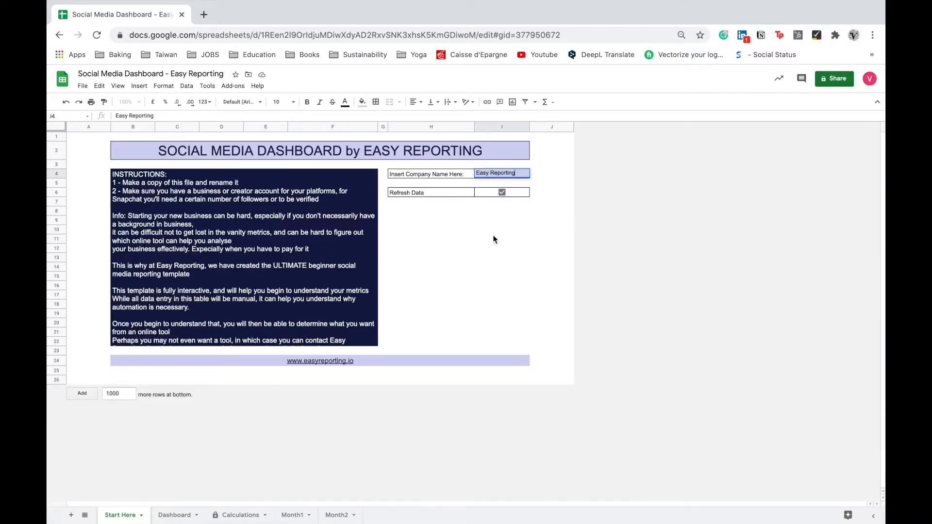
key("Return")
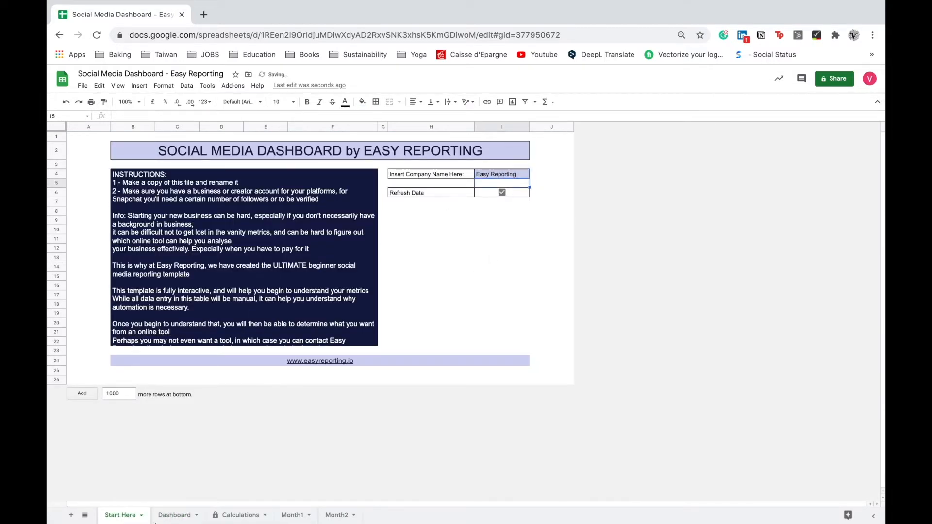
Untick the Facebook, Twitter, TikTok and Snapchat platforms on the Dashboard.
left_click(170, 515)
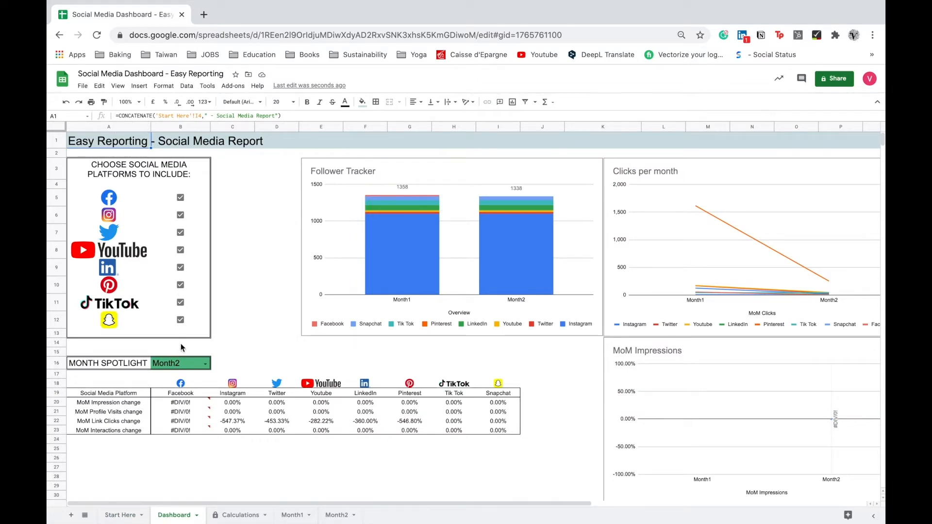
left_click(181, 198)
left_click(181, 234)
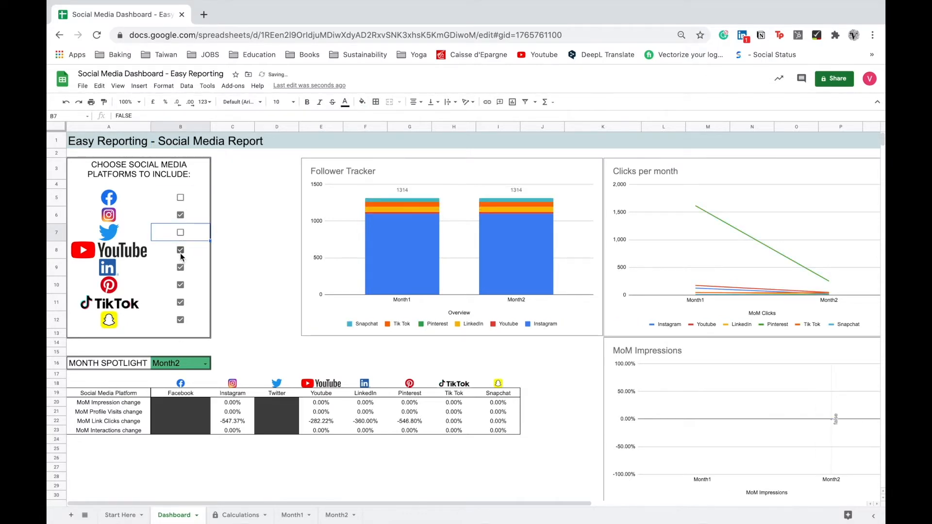
left_click(181, 302)
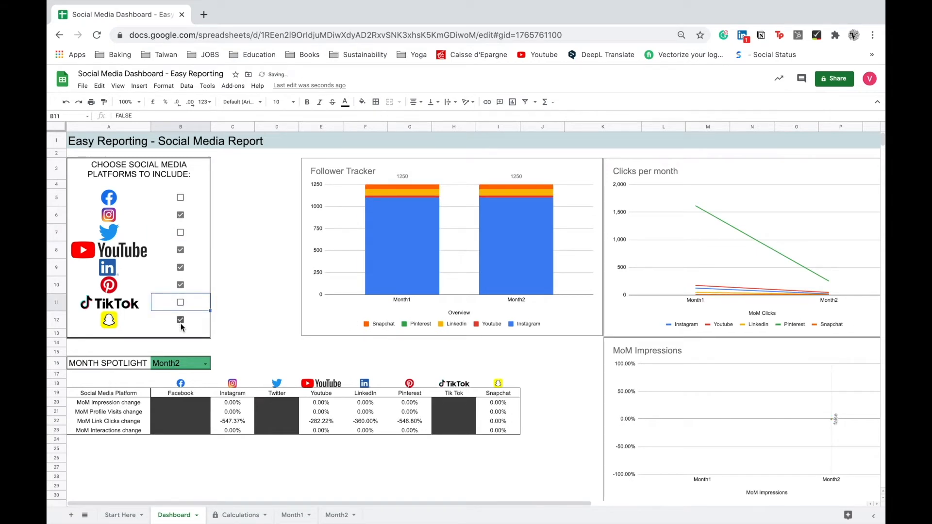
left_click(181, 324)
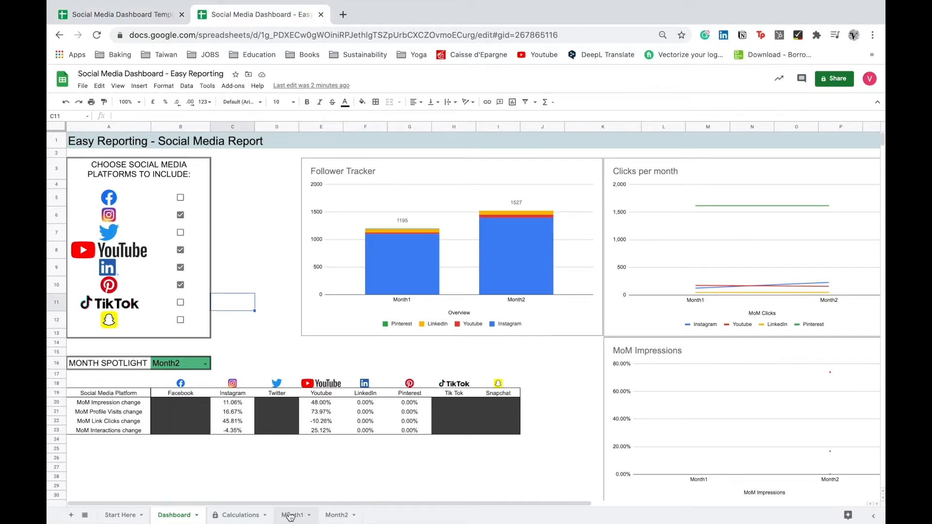
Run Clear Data on the Month1 sheet and authorise the script with the signed-in Google account.
left_click(291, 515)
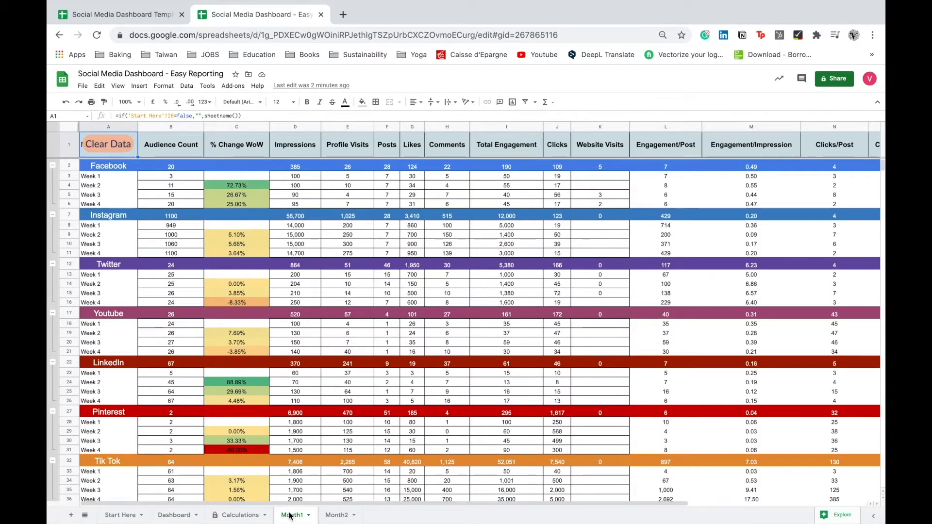
left_click(168, 517)
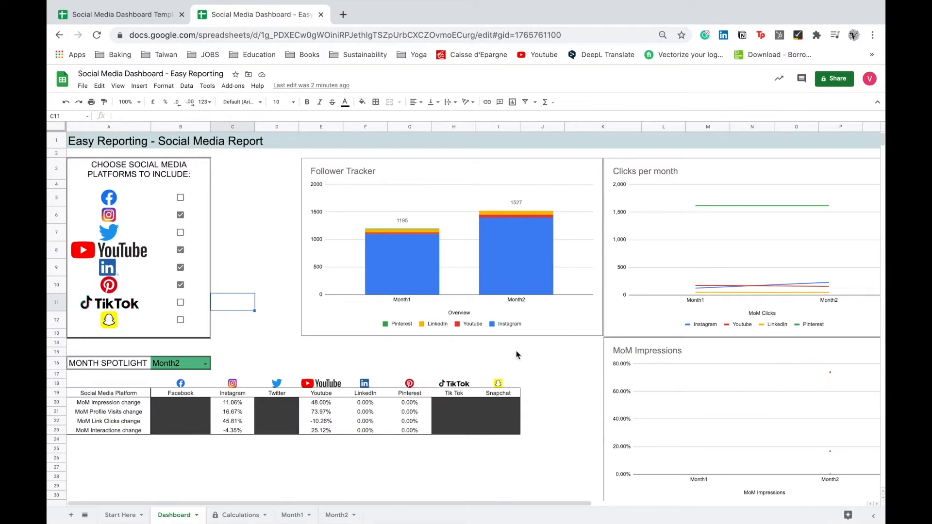
left_click(296, 515)
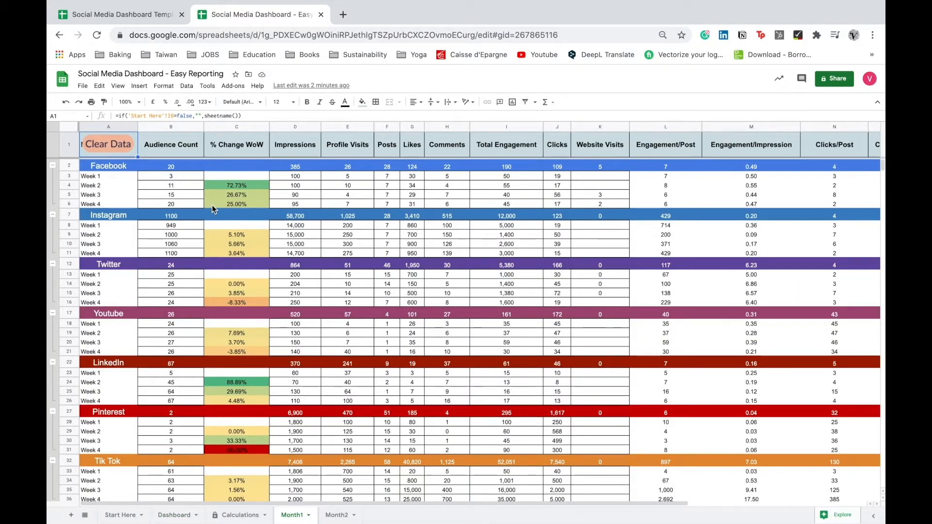
left_click(112, 148)
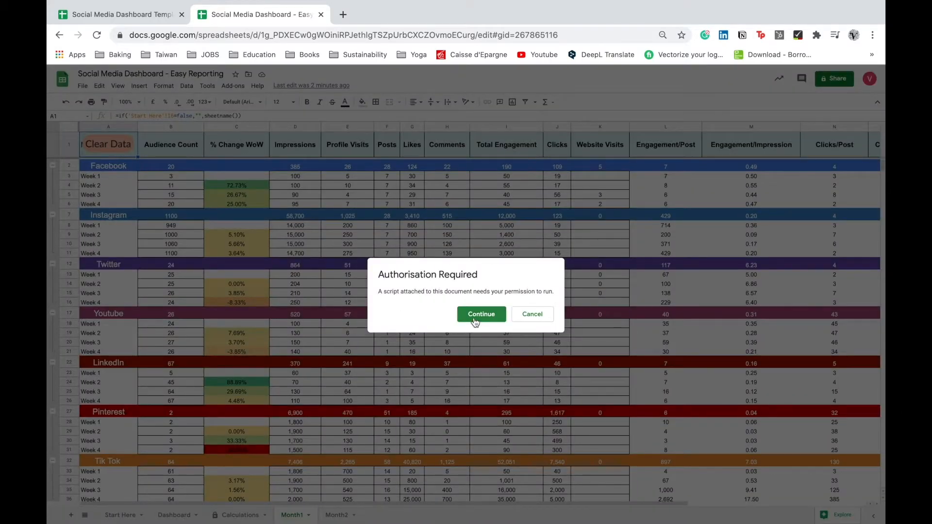
left_click(474, 318)
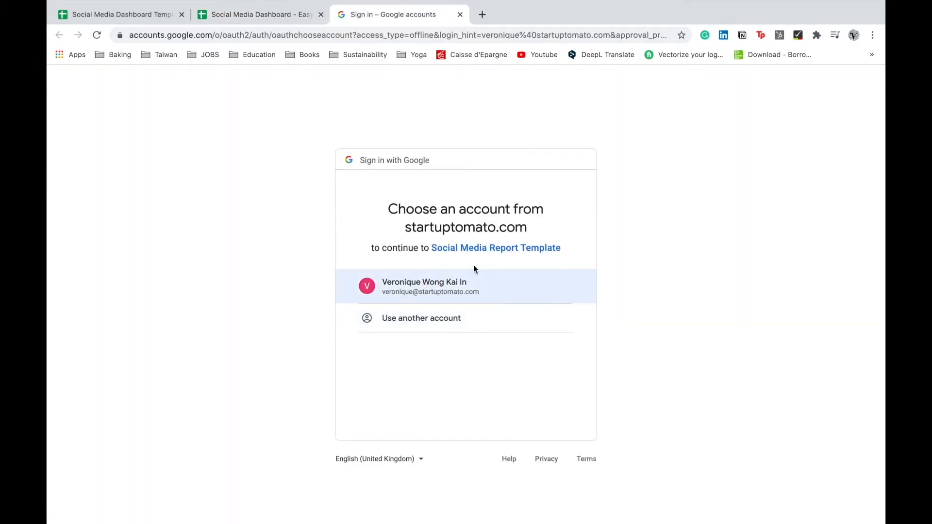
left_click(445, 283)
left_click(556, 451)
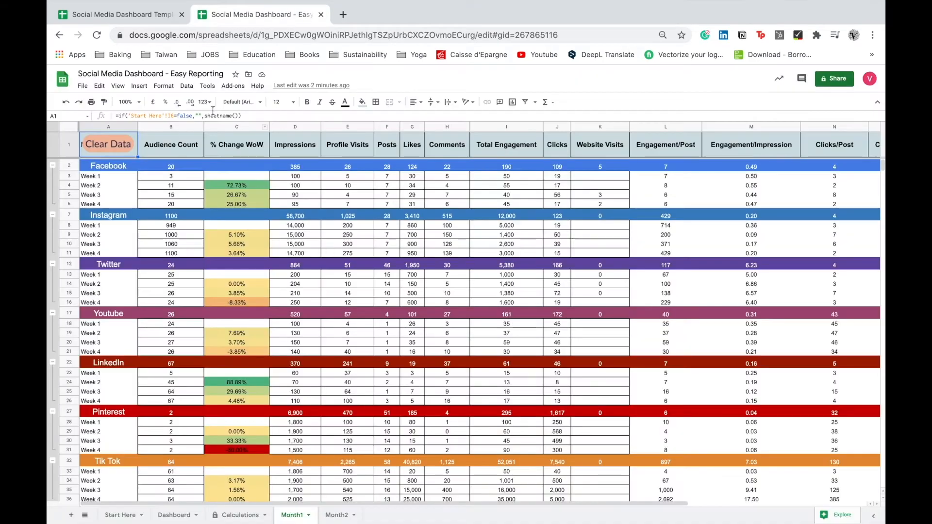
Clear the sample data from the Month1 and Month2 sheets.
left_click(105, 144)
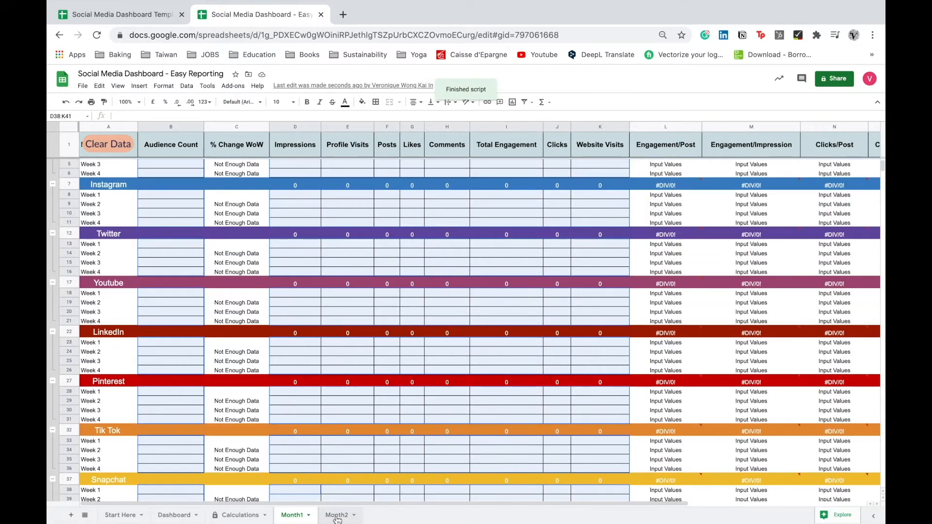
left_click(336, 516)
left_click(110, 143)
left_click(294, 516)
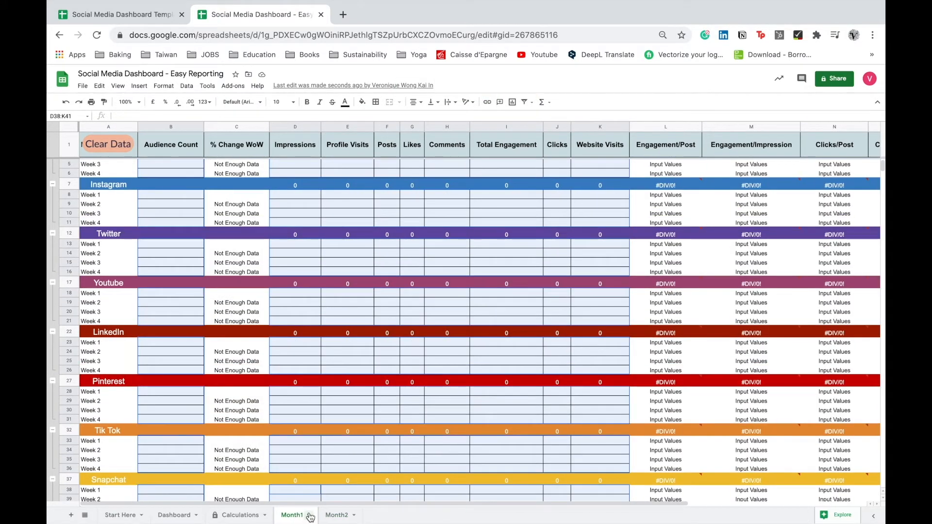
Rename the Month1 sheet to March and the Month2 sheet to April.
left_click(309, 516)
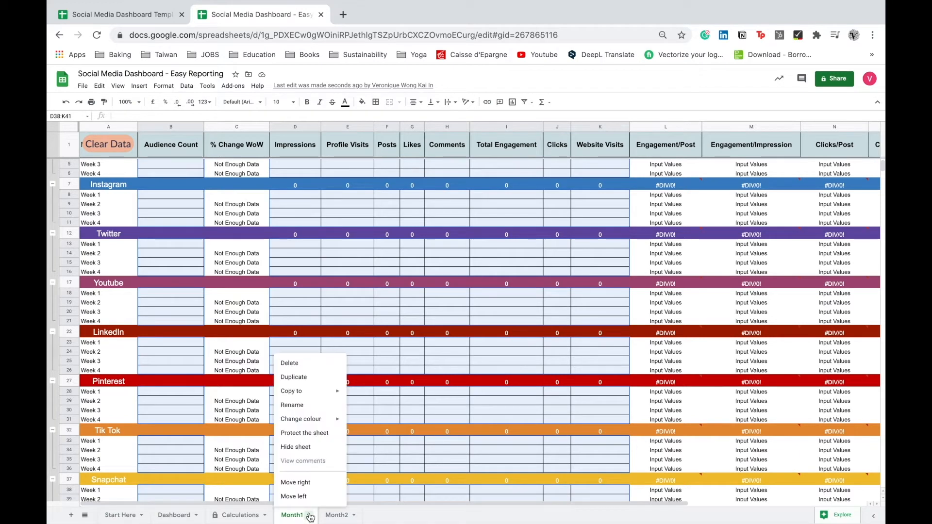
left_click(327, 405)
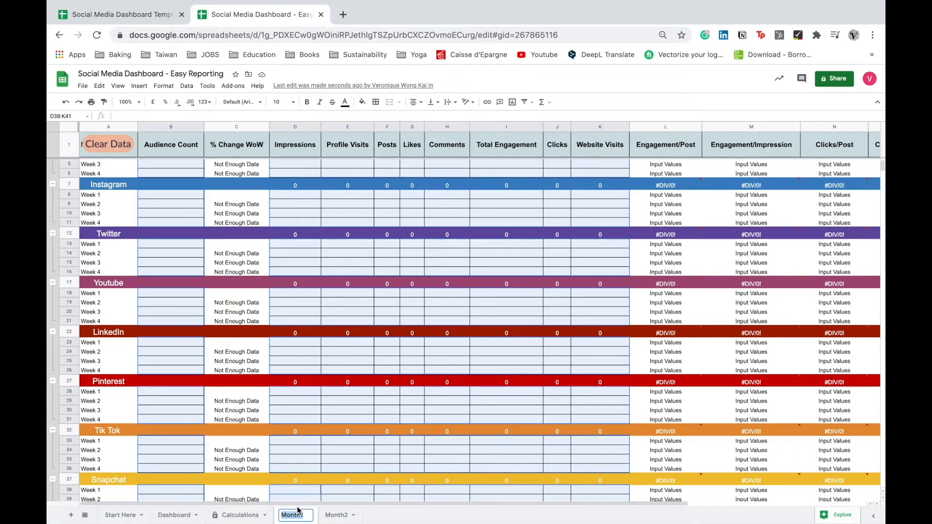
type("March")
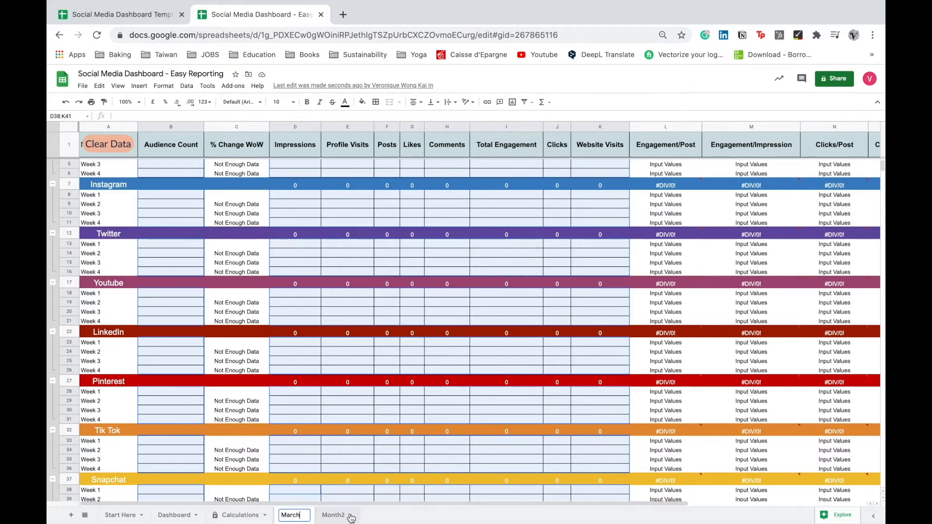
double_click(337, 515)
type("April")
Collapse the Facebook, Twitter, Tik Tok and Snapchat row groups on the March sheet.
left_click(176, 515)
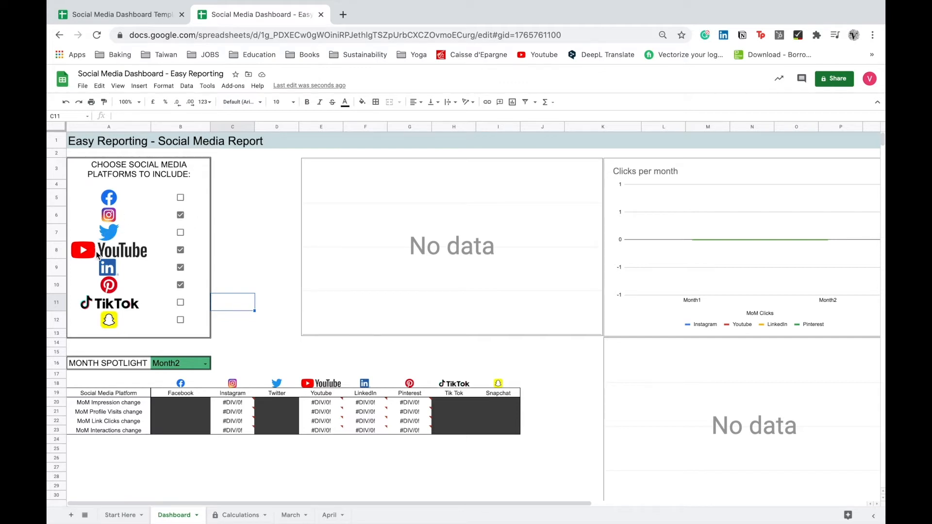
left_click(294, 516)
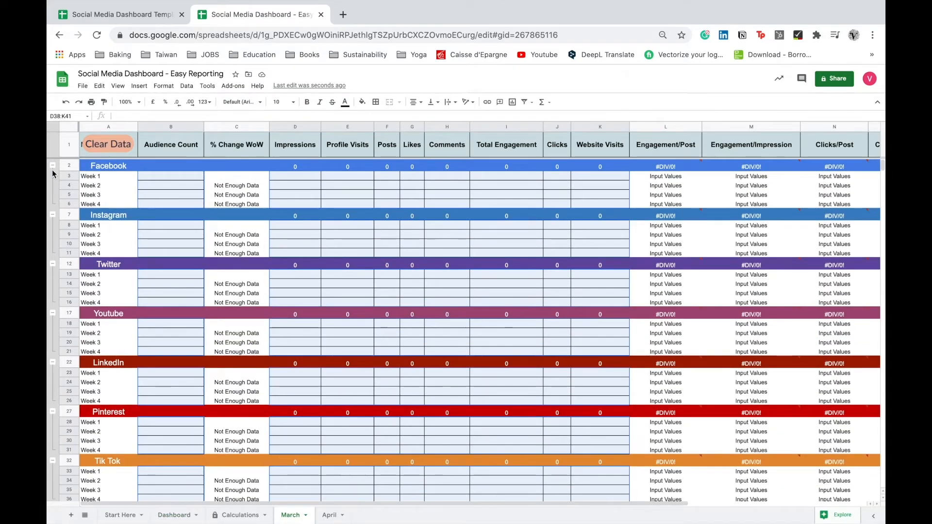
left_click(53, 167)
left_click(52, 226)
left_click(52, 386)
left_click(52, 398)
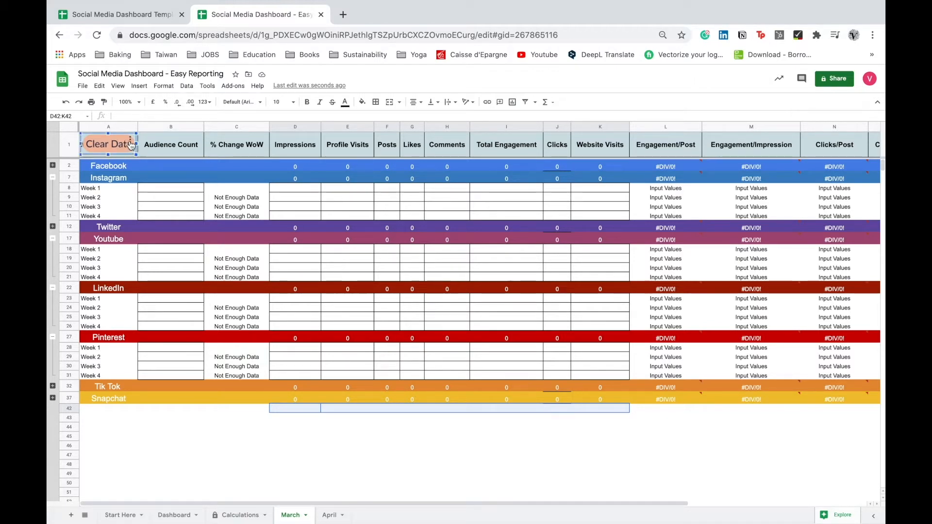
Remove the Clear Data button from the March and April sheets.
right_click(130, 142)
left_click(74, 168)
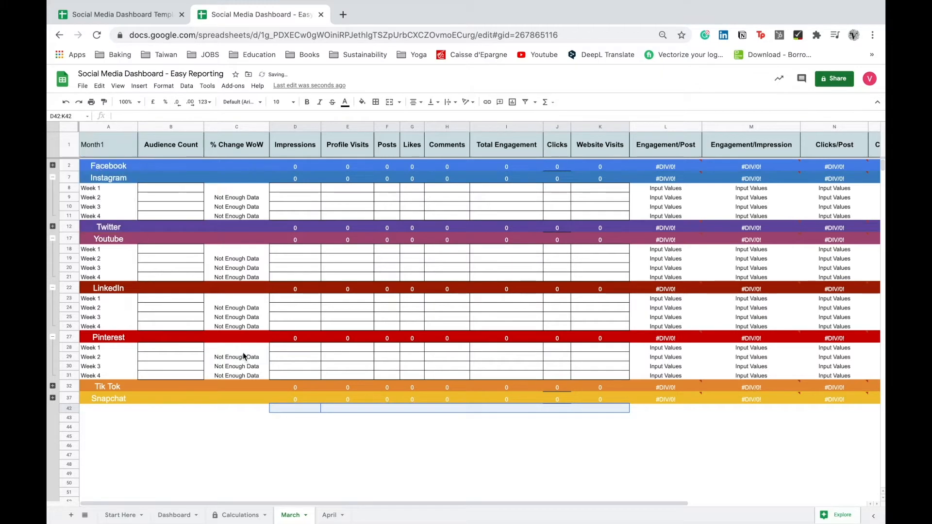
left_click(330, 515)
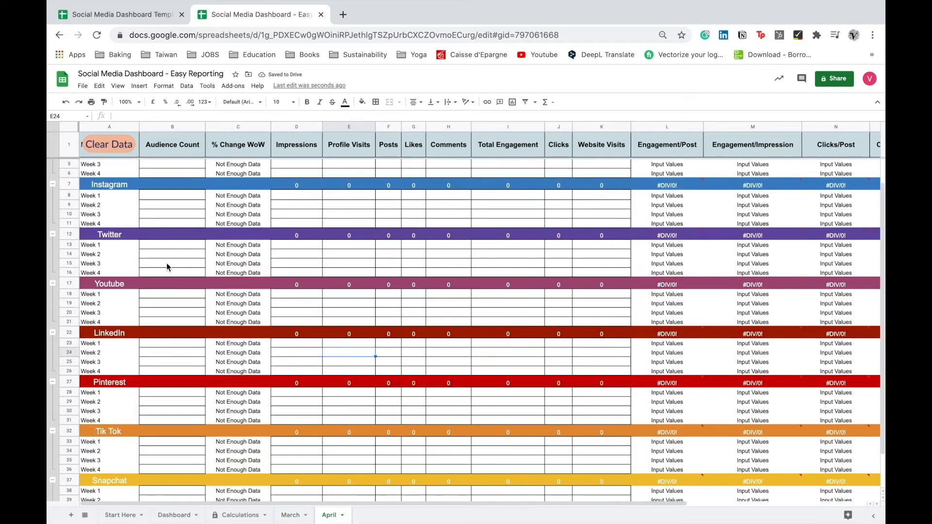
right_click(133, 146)
left_click(117, 170)
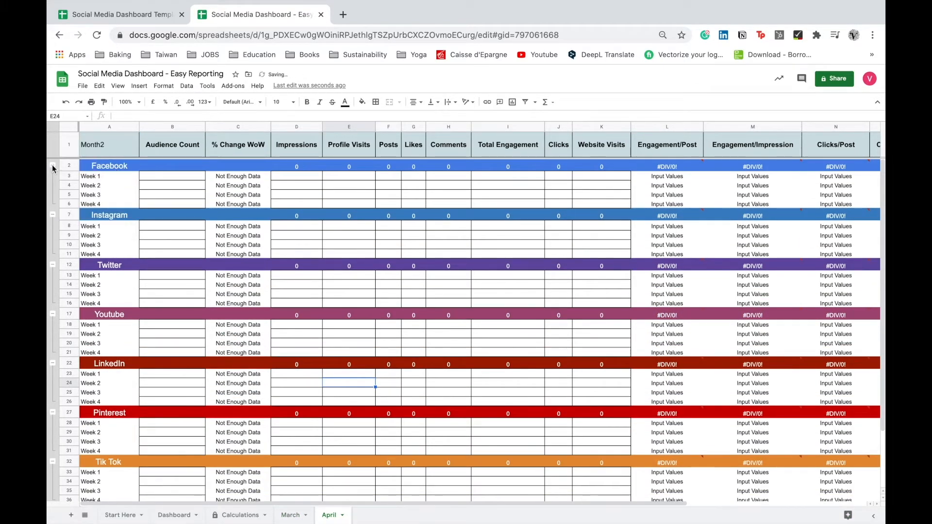
Collapse the Facebook, Twitter, Tik Tok and Snapchat row groups on the April sheet.
left_click(52, 165)
left_click(52, 228)
left_click(52, 386)
left_click(52, 399)
Toggle the Refresh Data checkbox on Start Here to refresh the Dashboard.
left_click(121, 515)
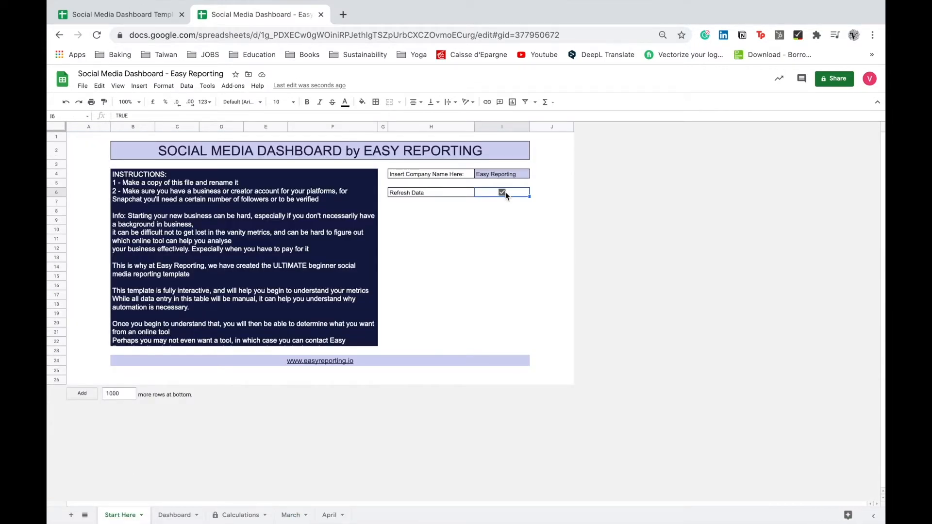
left_click(503, 193)
left_click(180, 515)
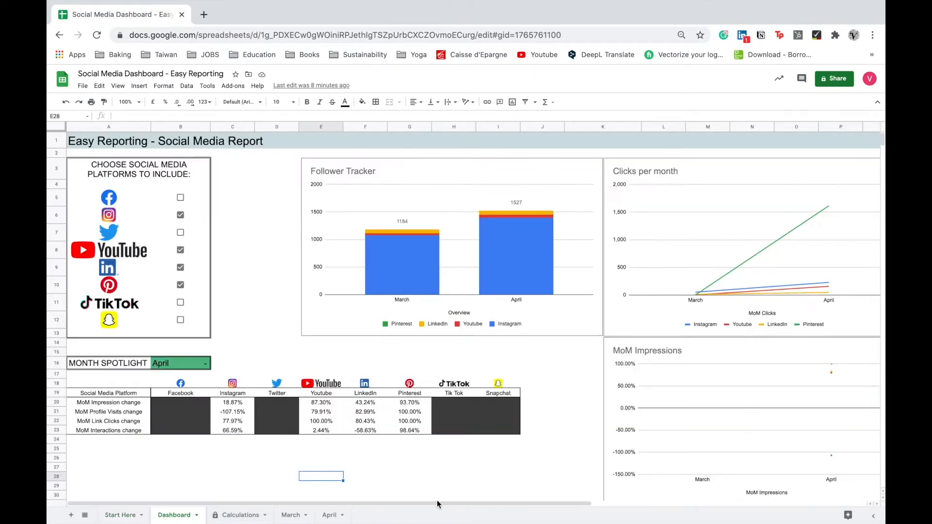
Review the filled-in March and April sheets.
left_click(290, 515)
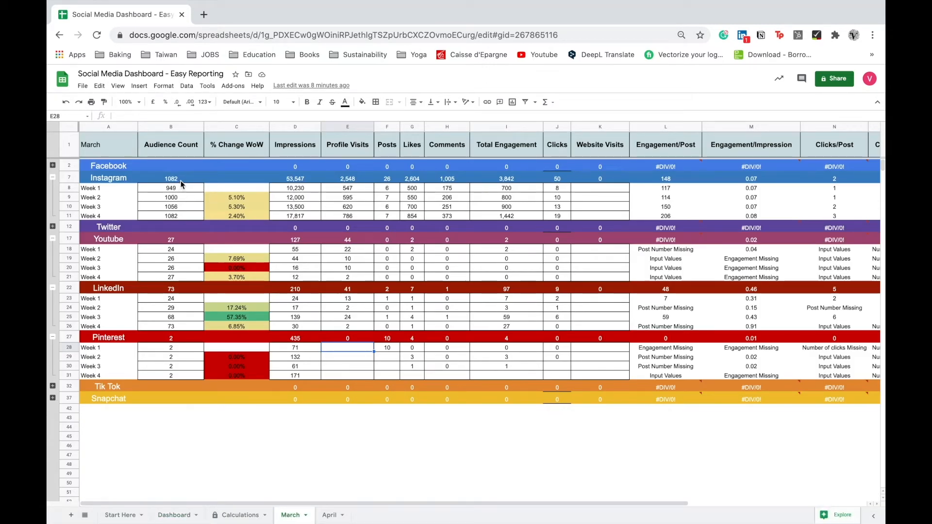
left_click(332, 515)
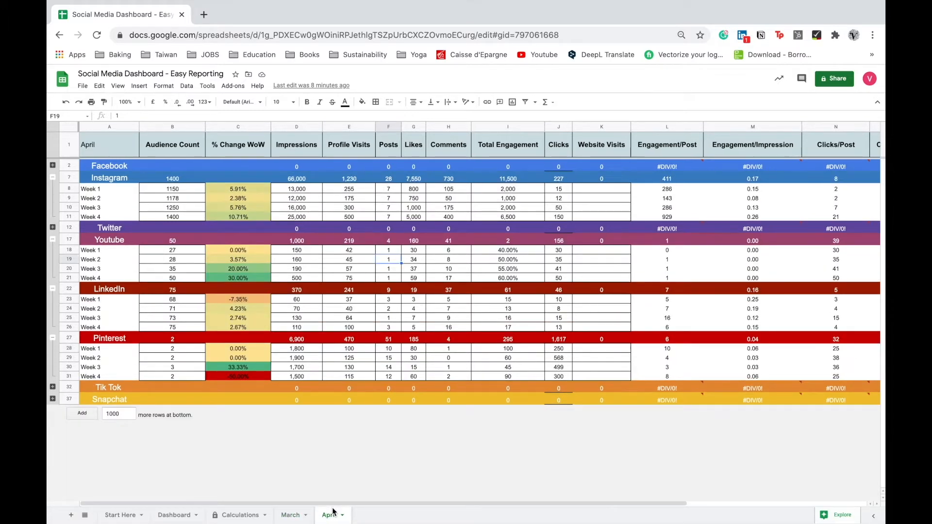
left_click(293, 514)
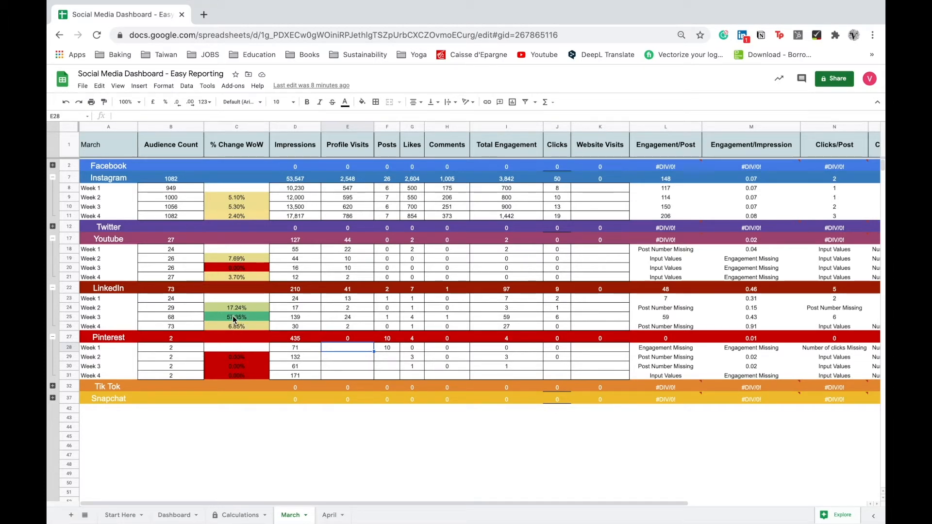
scroll(232, 316, "down", 1)
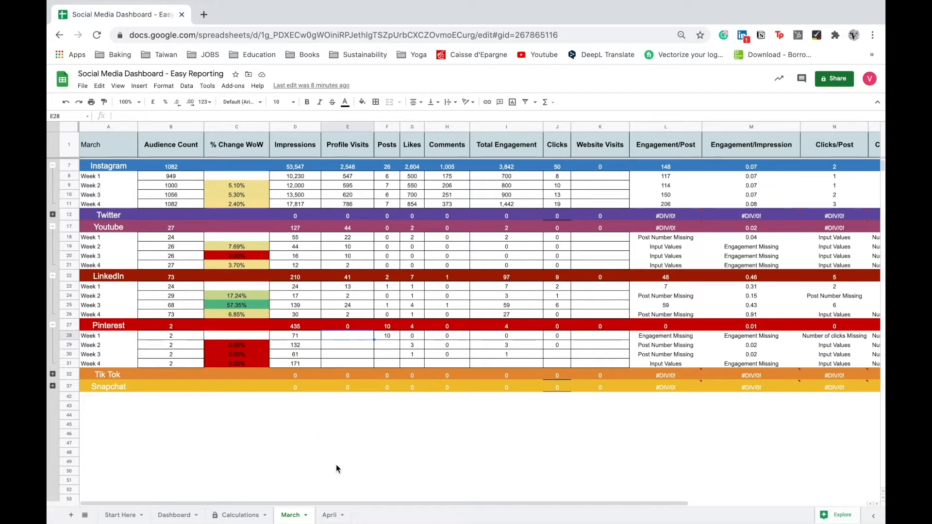
Duplicate the April sheet and rename the copy May.
left_click(330, 515)
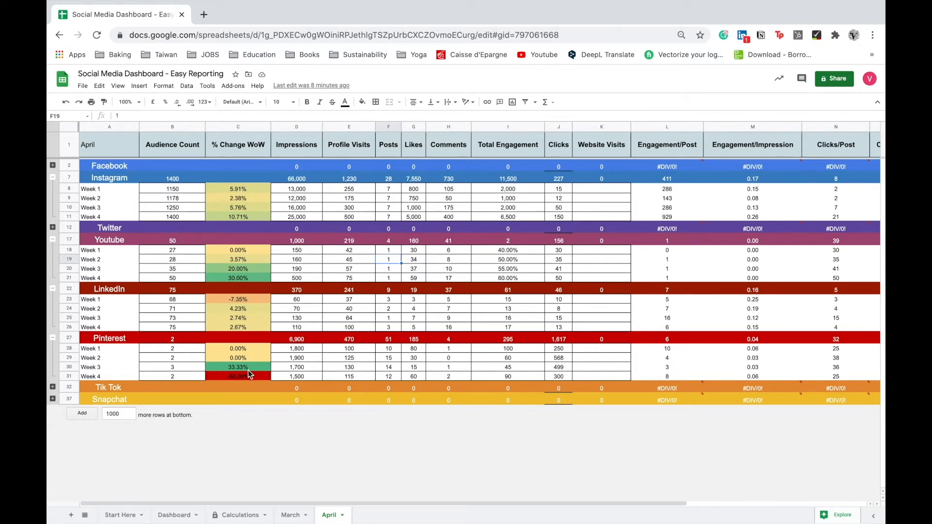
left_click(242, 399)
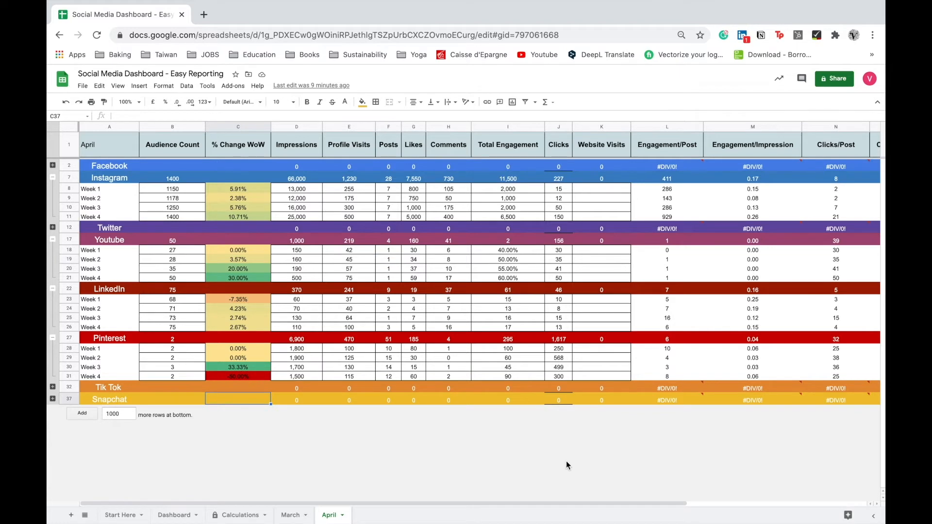
left_click(342, 517)
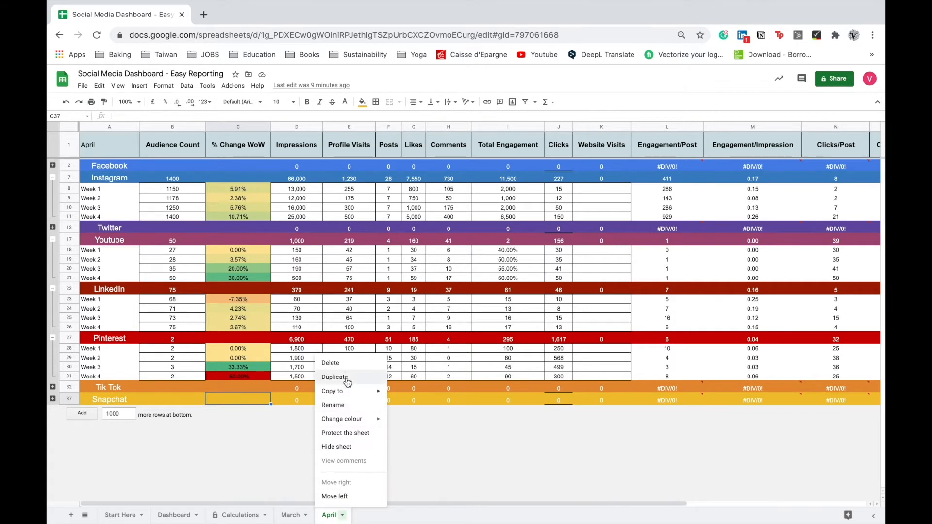
key("Return")
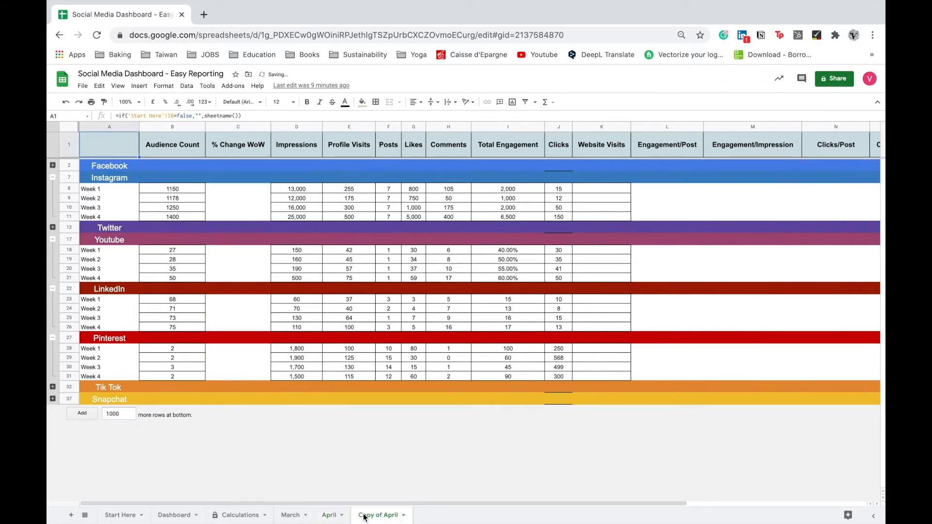
double_click(388, 518)
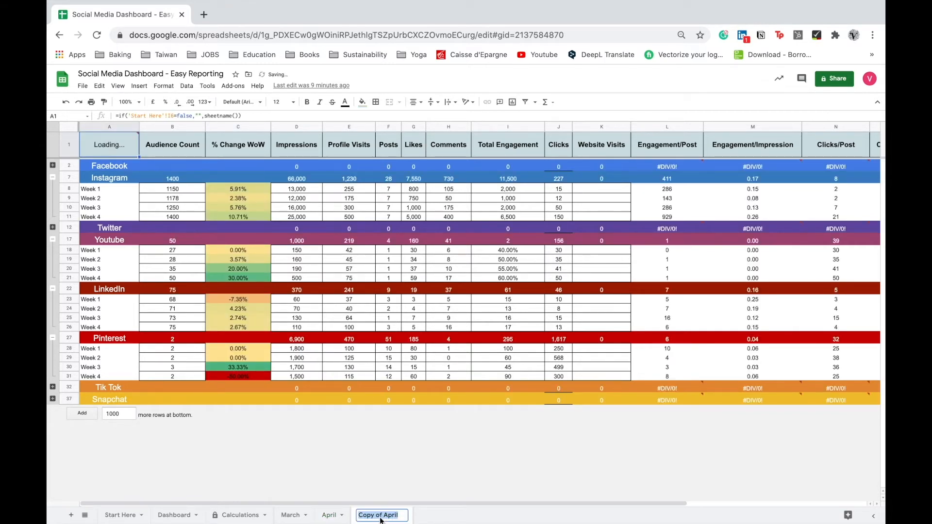
type("May")
left_click(372, 290)
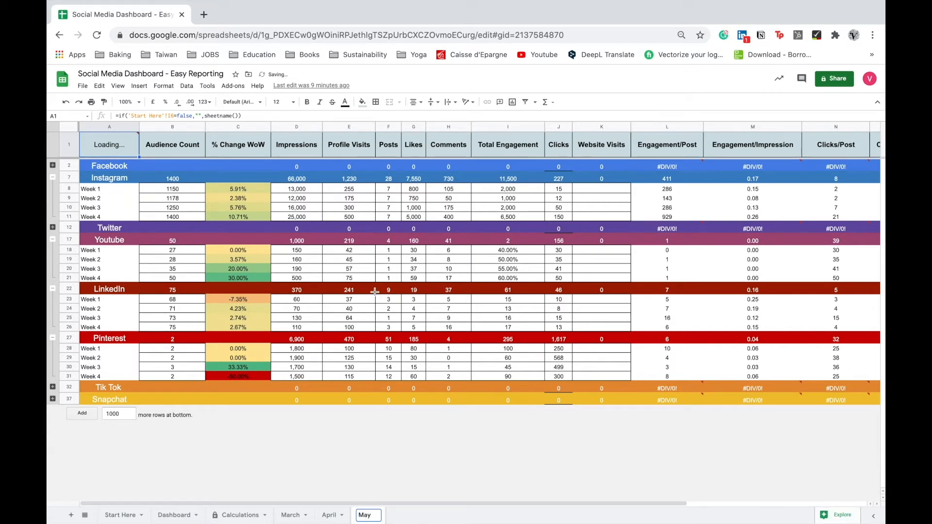
Clear the Instagram weekly audience counts and metric values on the May sheet.
left_click_drag(172, 190, 176, 208)
left_click(231, 232)
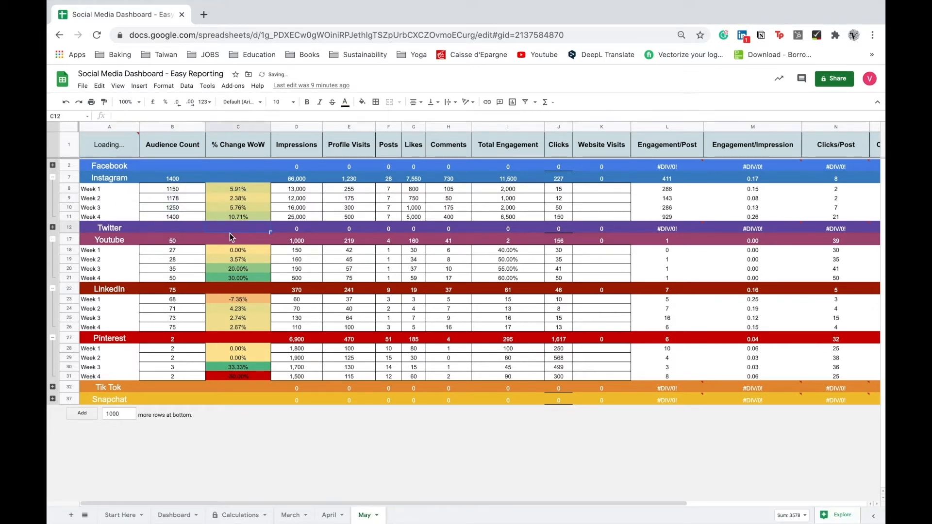
left_click(164, 202)
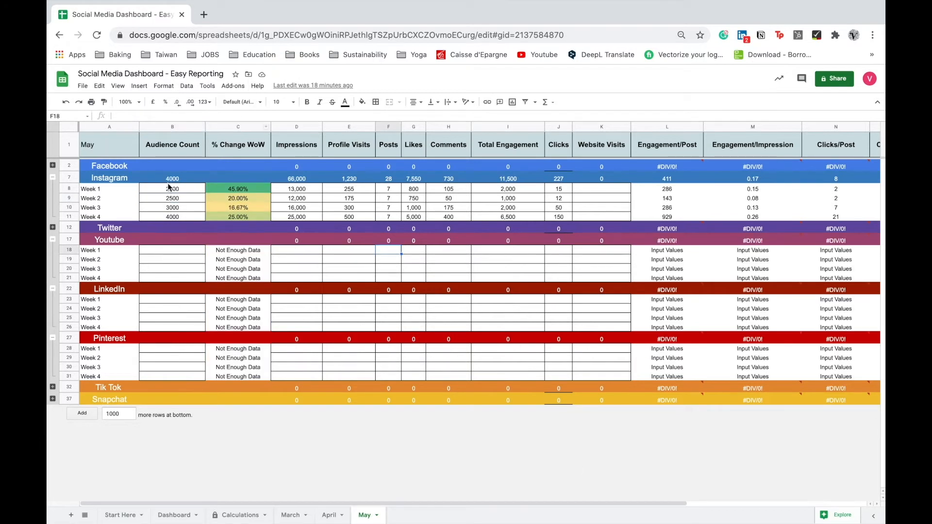
left_click(169, 187)
key("Delete")
left_click(192, 200)
key("Delete")
left_click(190, 217)
key("Delete")
left_click_drag(314, 192, 588, 215)
key("Delete")
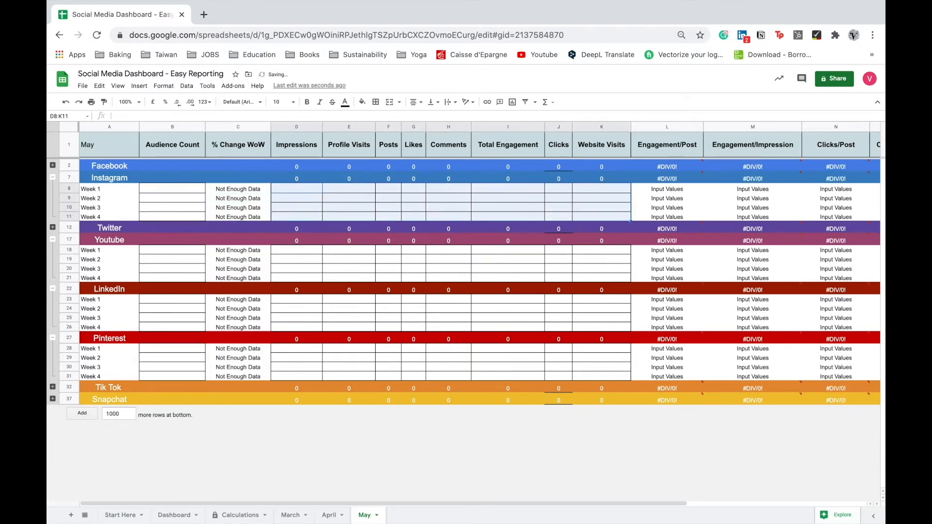
Open the script editor from the spreadsheet and open the ClearData.gs script.
mouse_move(654, 13)
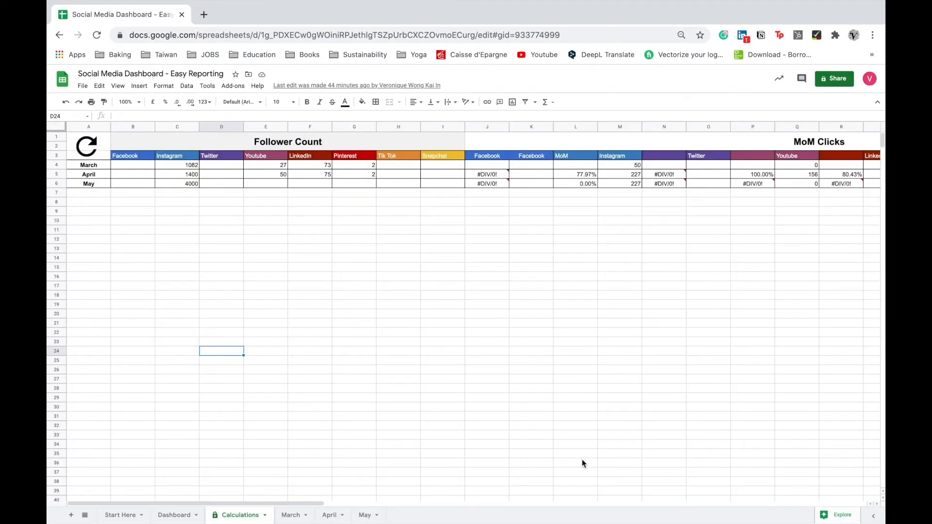
left_click(213, 88)
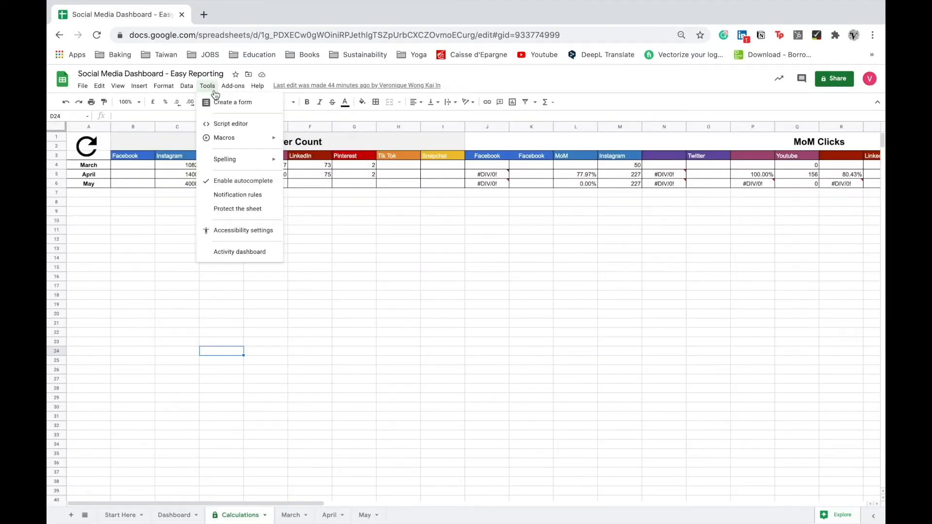
left_click(227, 124)
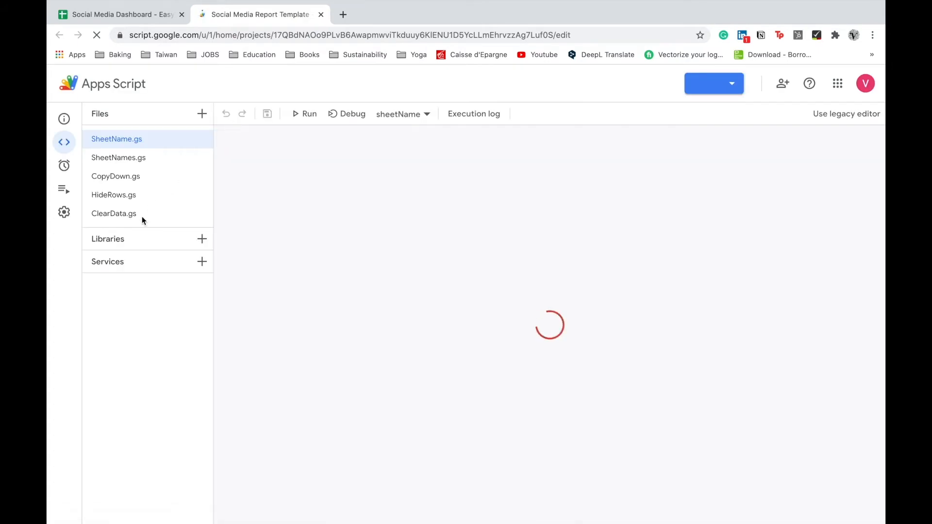
left_click(138, 218)
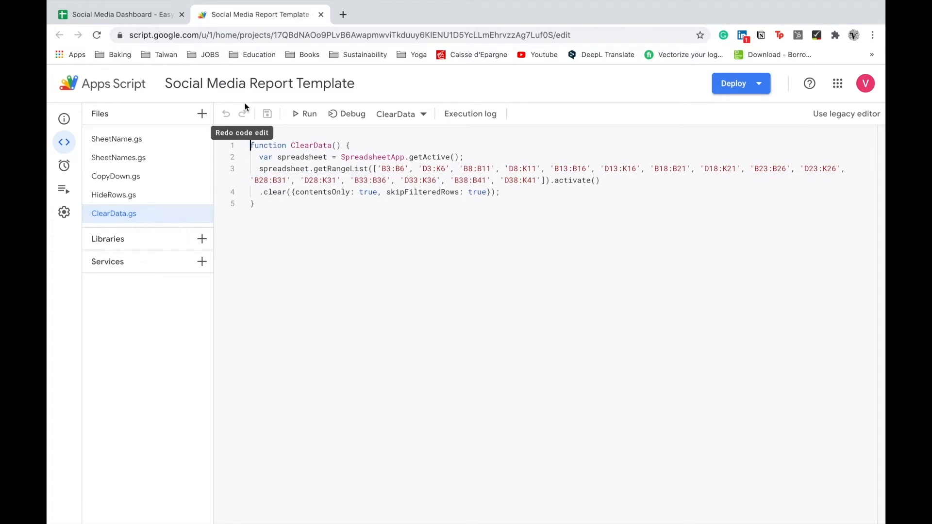
With the May sheet active, run the ClearData script to clear all of May's data entries.
left_click(153, 21)
left_click(363, 515)
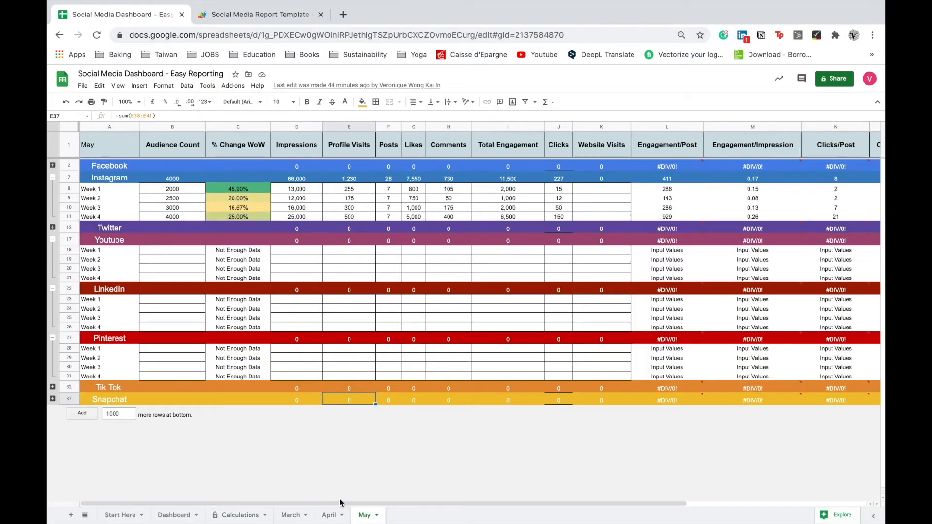
left_click(252, 15)
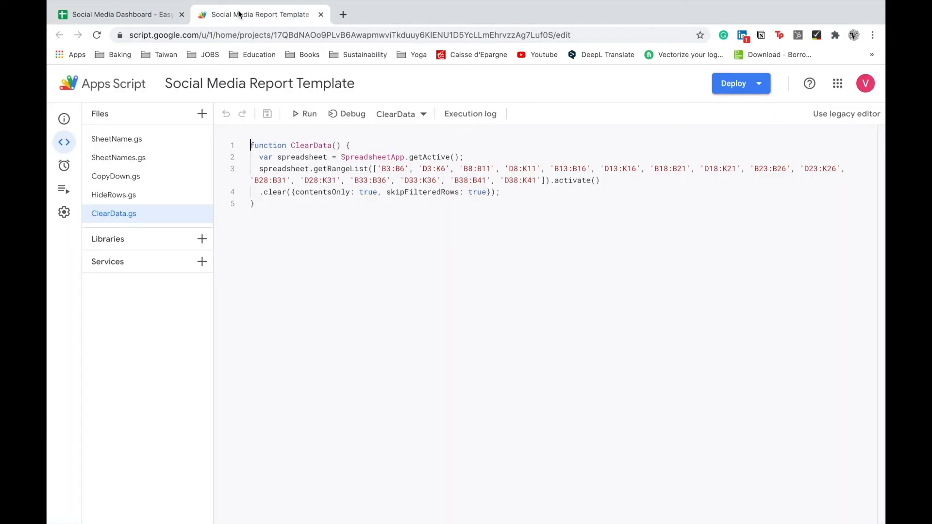
left_click(309, 114)
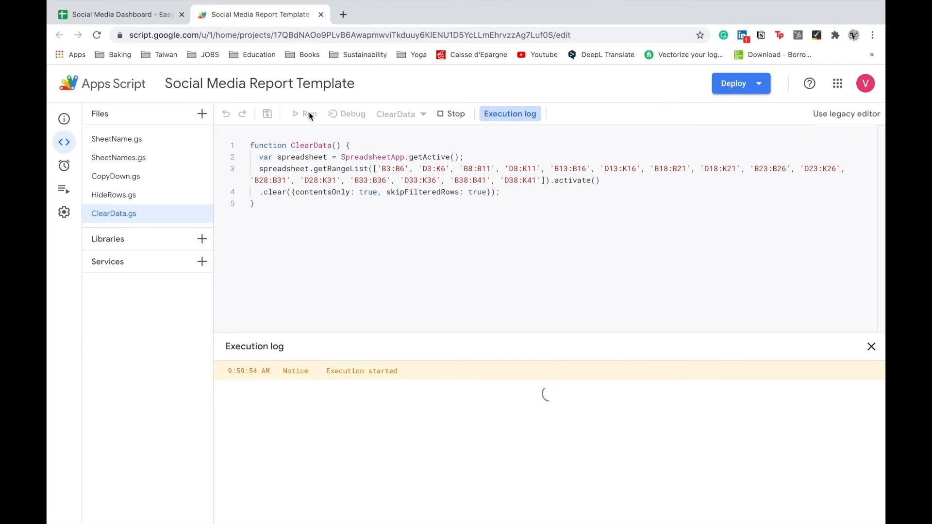
left_click(154, 21)
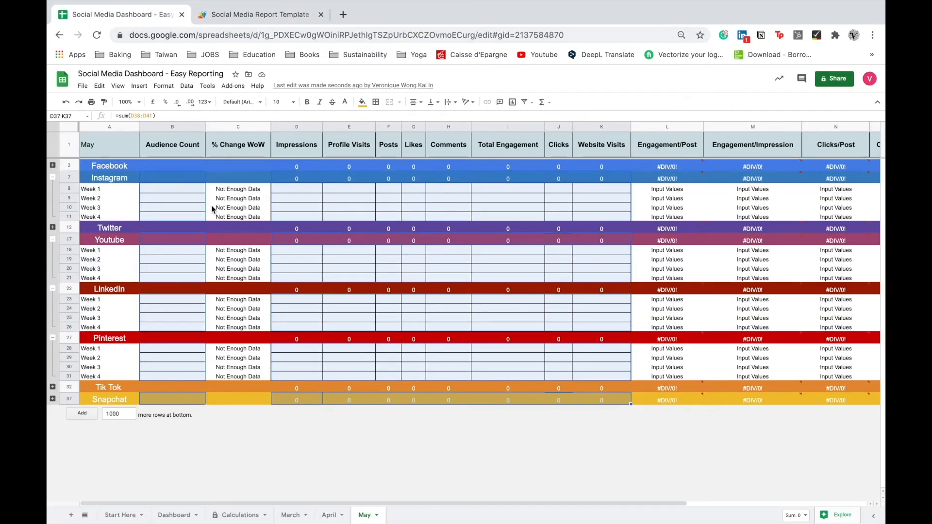
Close the script editor and toggle the Instagram checkbox on the Dashboard off and on to refresh it.
left_click(321, 15)
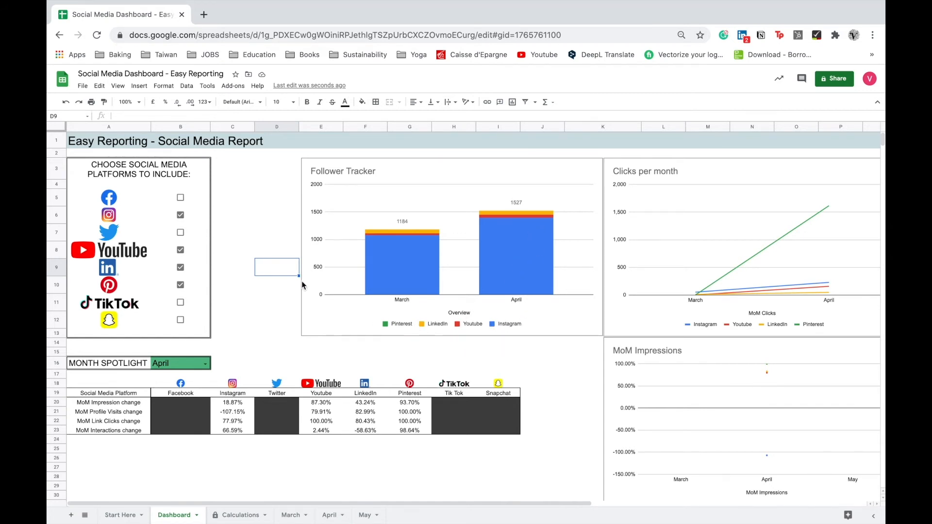
left_click(182, 219)
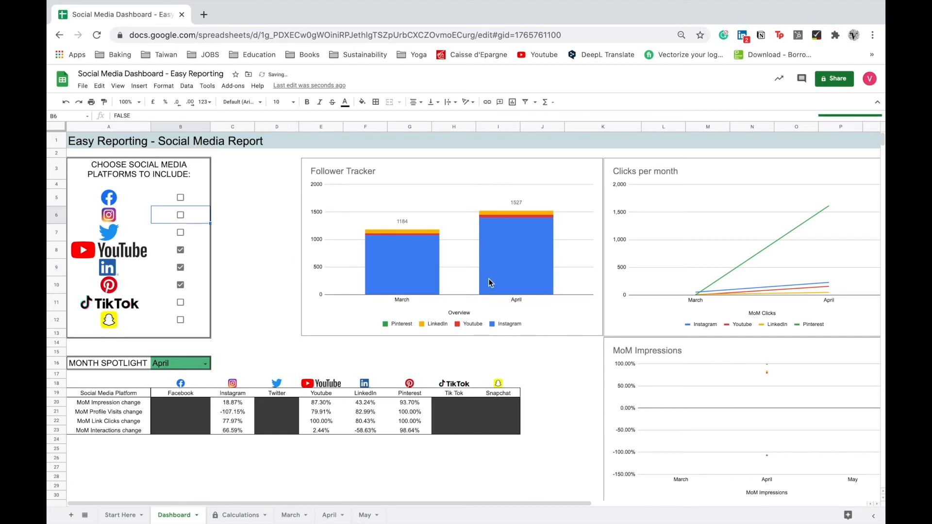
key("space")
Review the Dashboard charts and the March sheet.
scroll(572, 288, "right", 8)
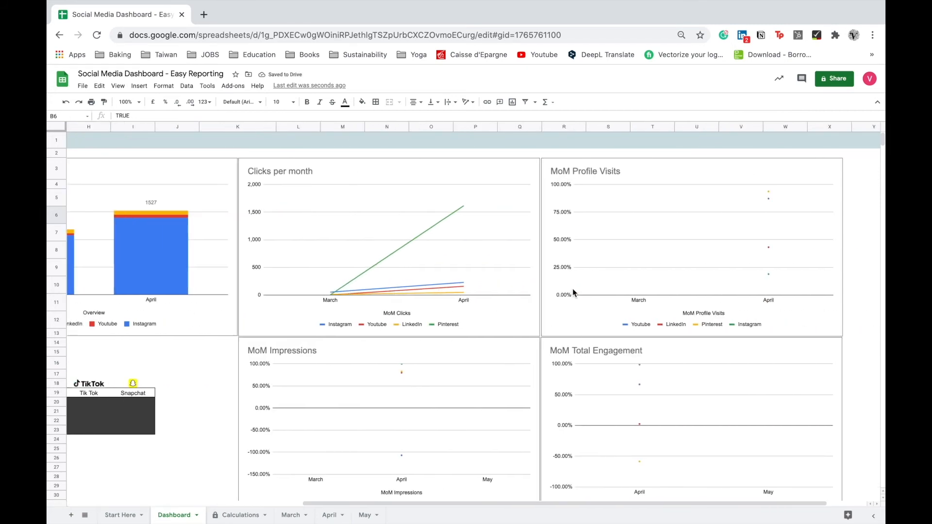
scroll(324, 298, "down", 5)
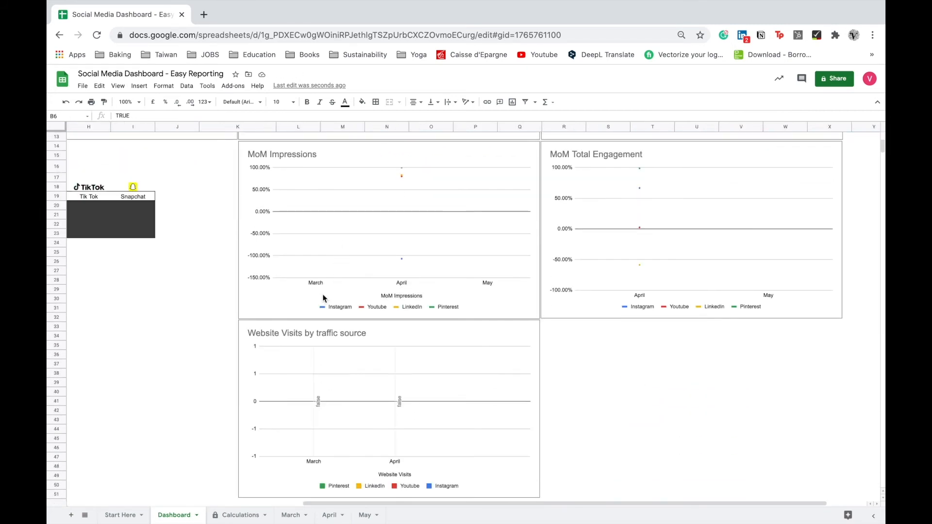
scroll(353, 346, "up", 5)
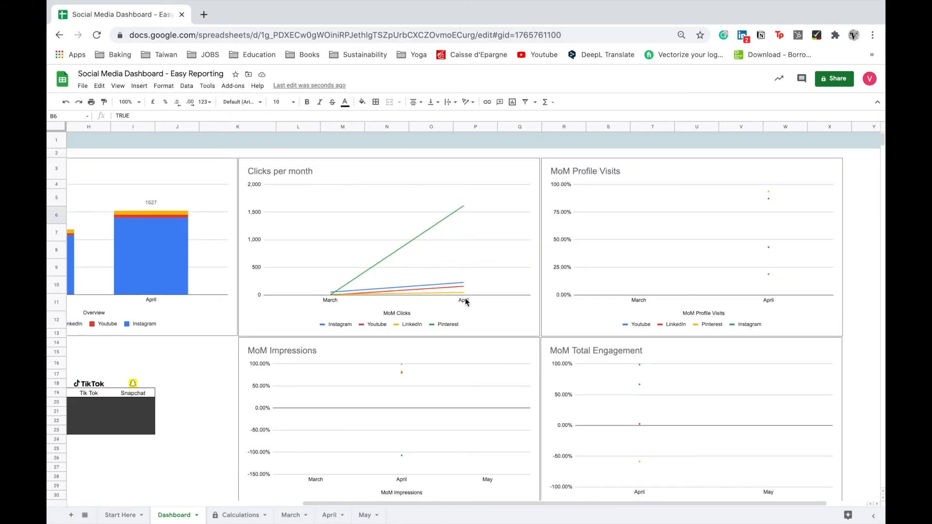
scroll(465, 301, "down", 1)
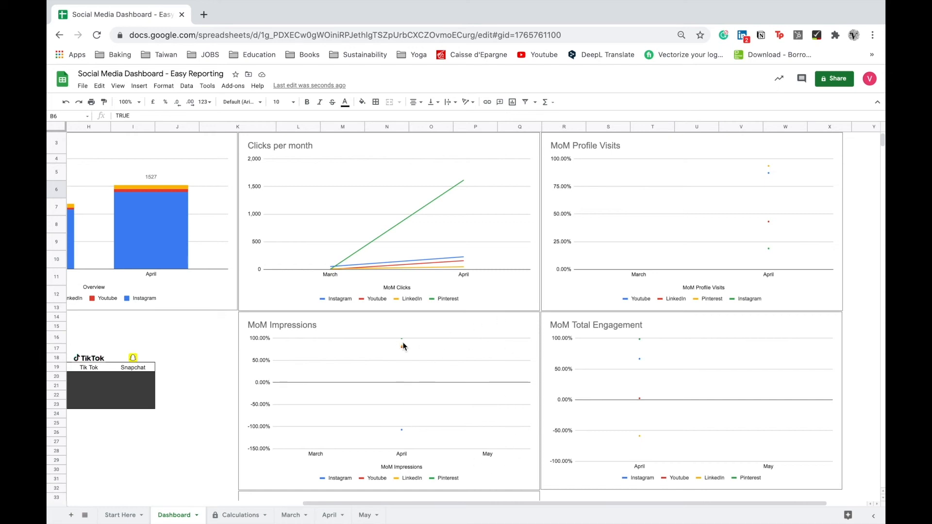
scroll(447, 411, "down", 4)
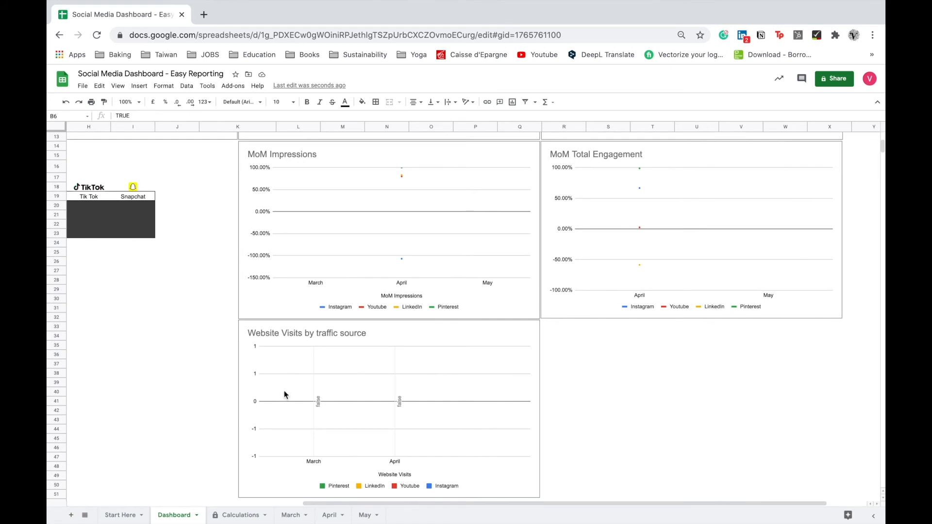
scroll(323, 447, "down", 1)
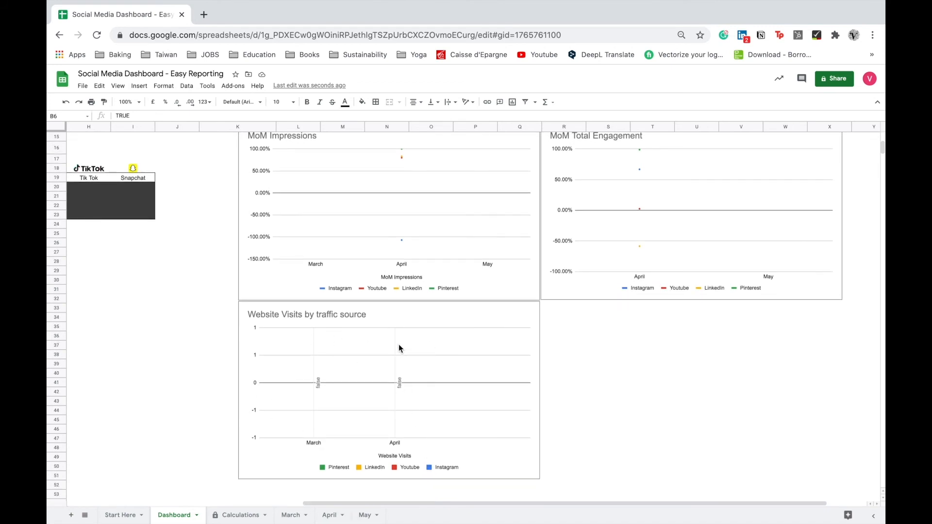
left_click(290, 515)
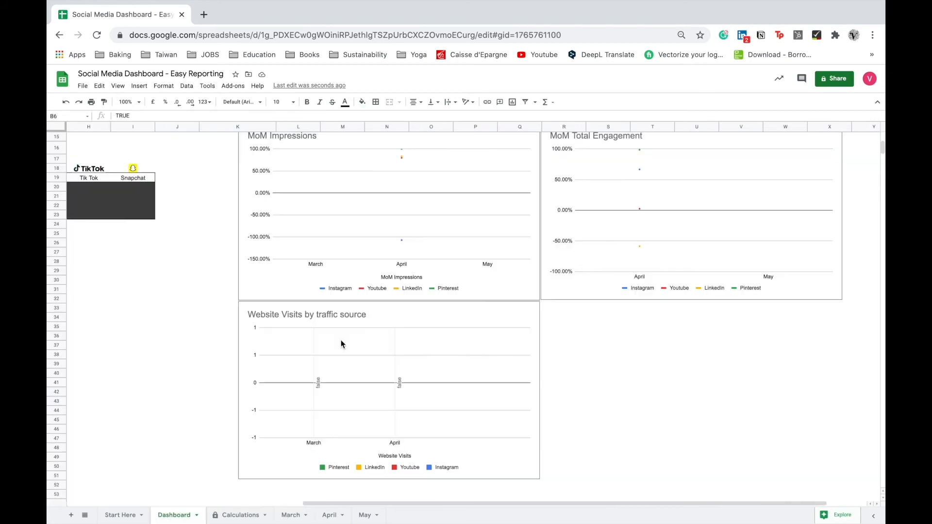
left_click(174, 515)
scroll(341, 339, "left", 5)
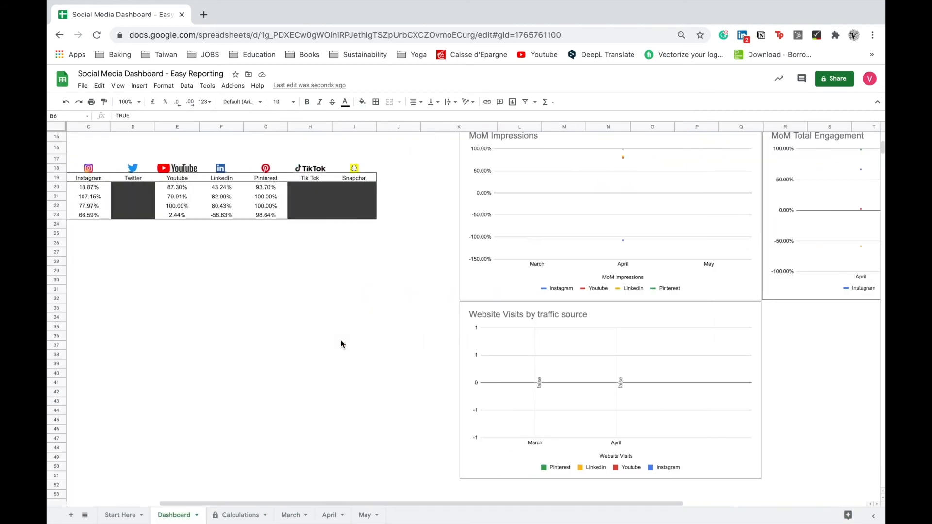
scroll(304, 241, "up", 3)
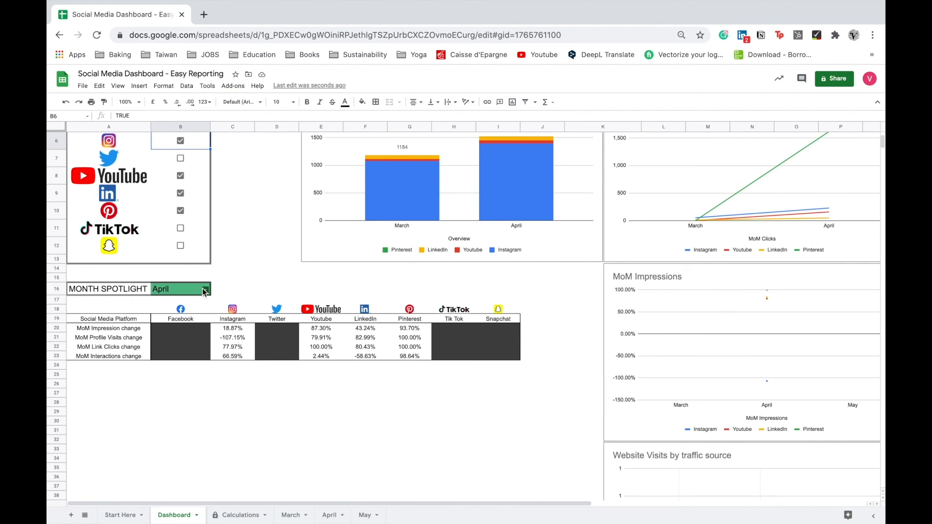
Switch the Month Spotlight to March and then back to April.
left_click(205, 292)
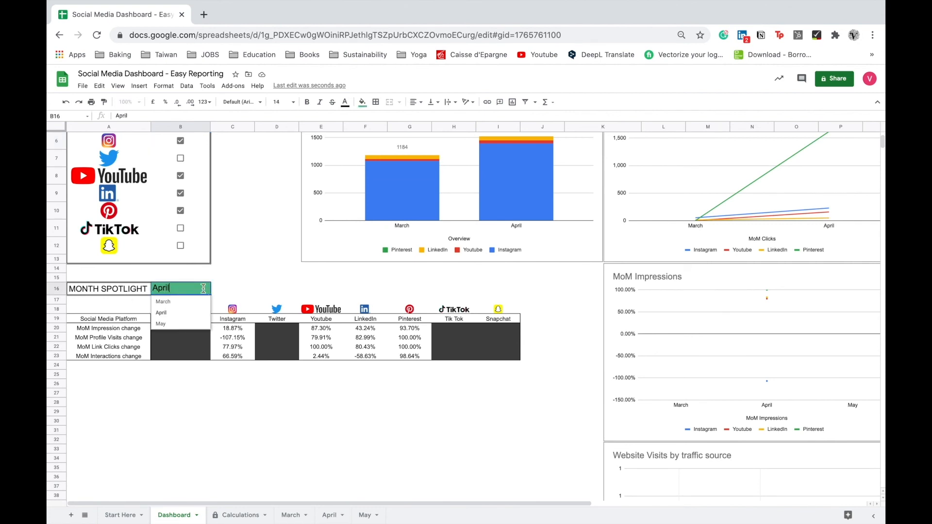
left_click(165, 302)
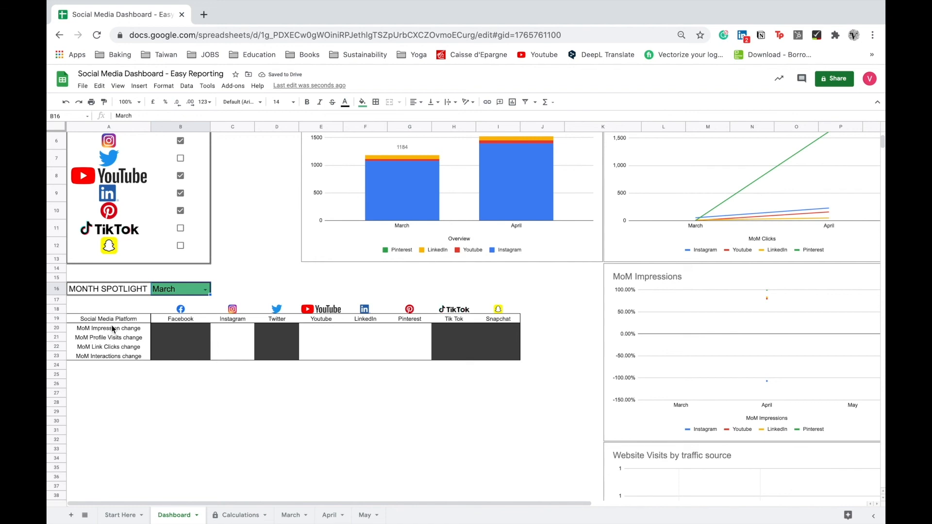
double_click(204, 290)
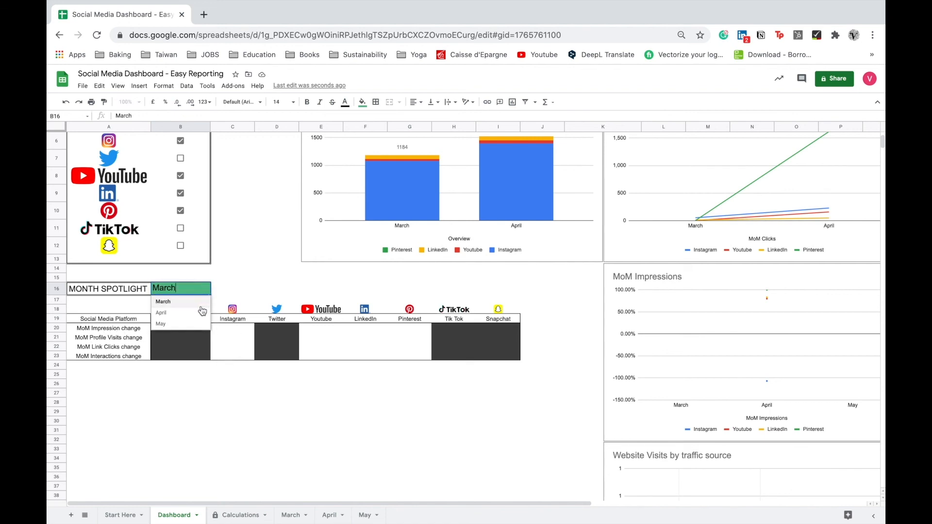
left_click(199, 312)
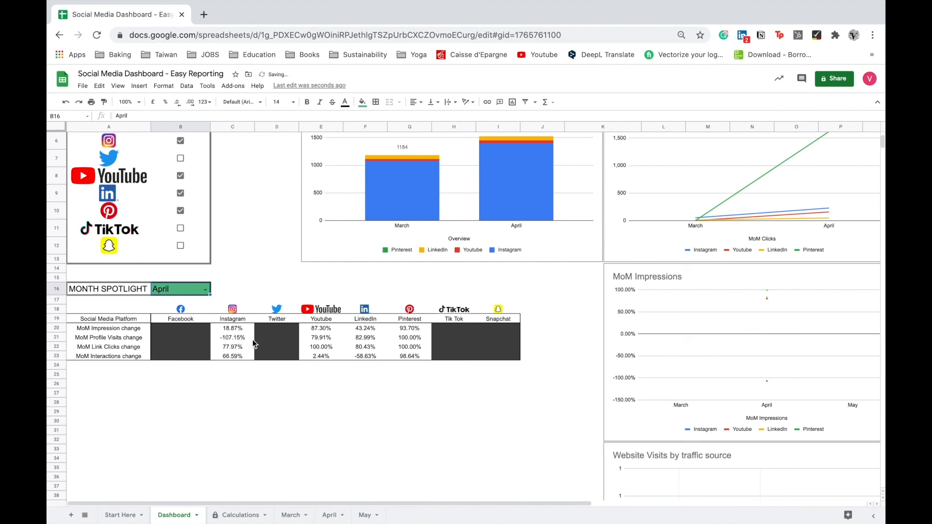
Set the Month Spotlight to May.
left_click(205, 290)
left_click(199, 324)
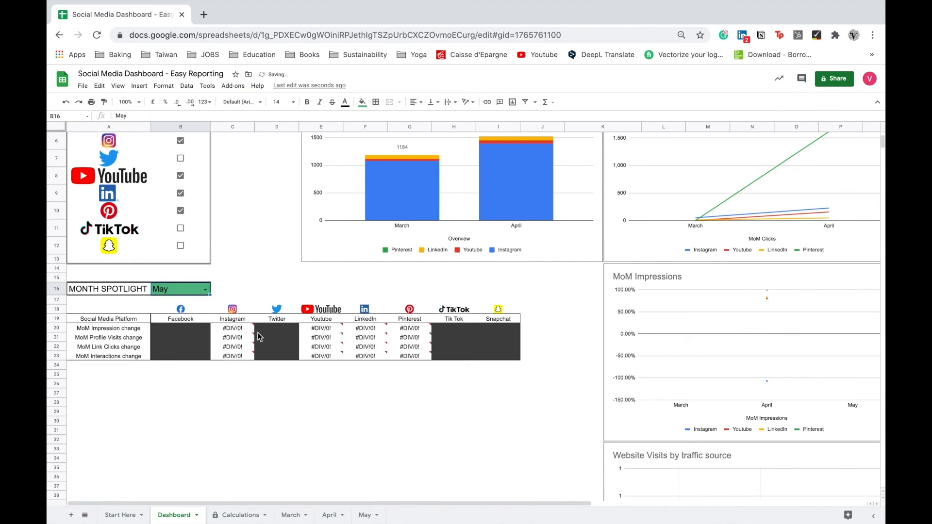
mouse_move(243, 331)
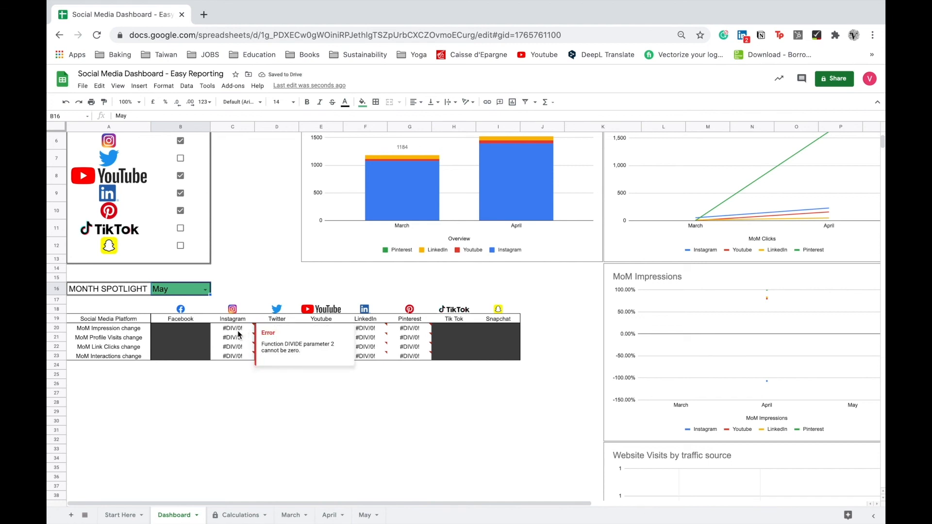
left_click(259, 393)
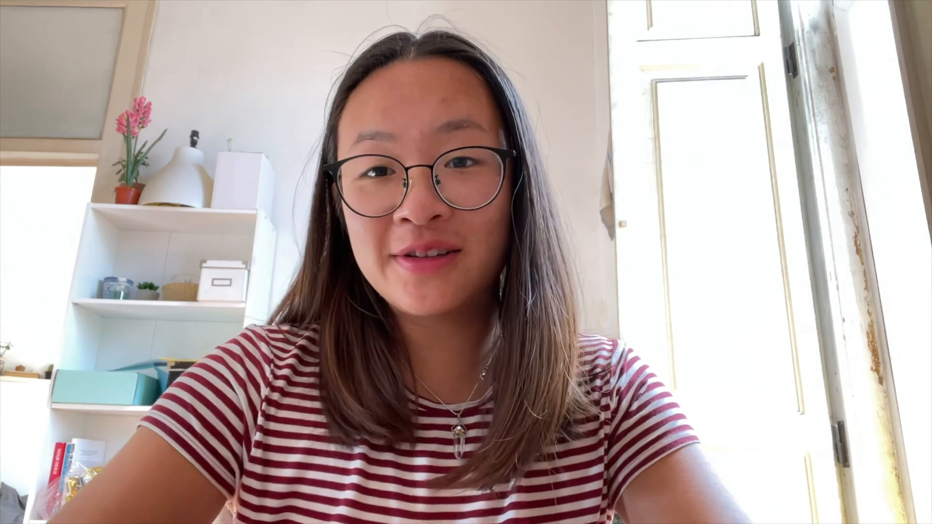